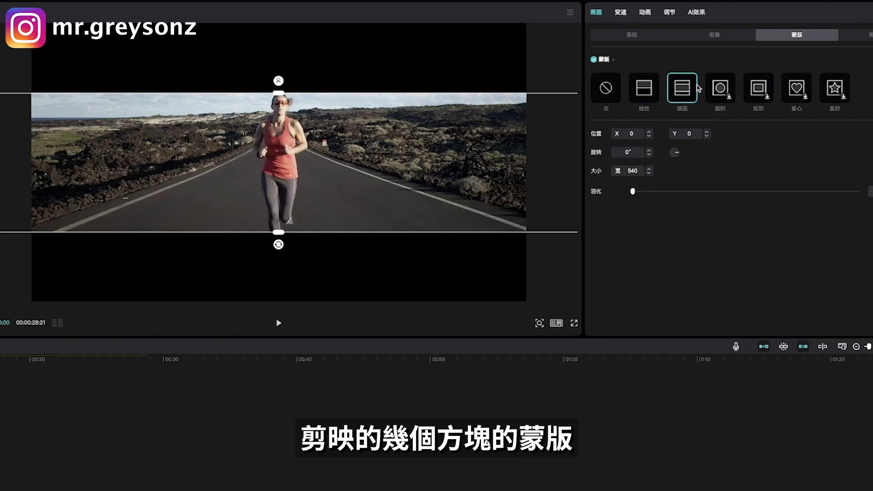
# - Try a rectangle mask on the running clip in CapCut, then change it to a heart shape
pyautogui.click(756, 88)
pyautogui.click(799, 86)
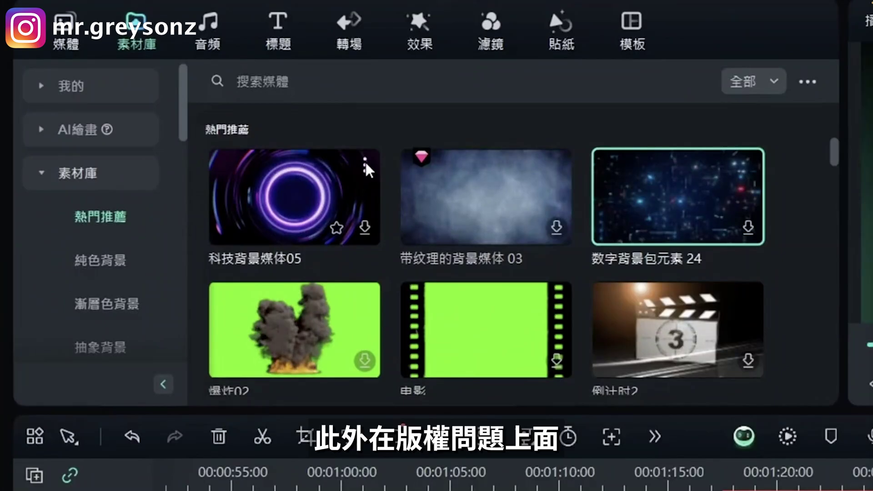
pyautogui.moveTo(364, 160)
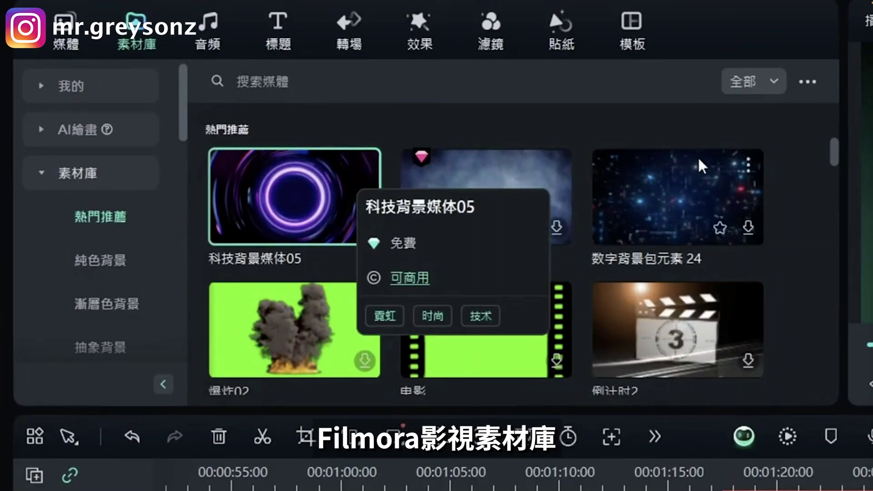
# - Tag Filmora's AI music generator with the 悲傷 mood and the 節拍 genre
pyautogui.moveTo(752, 161)
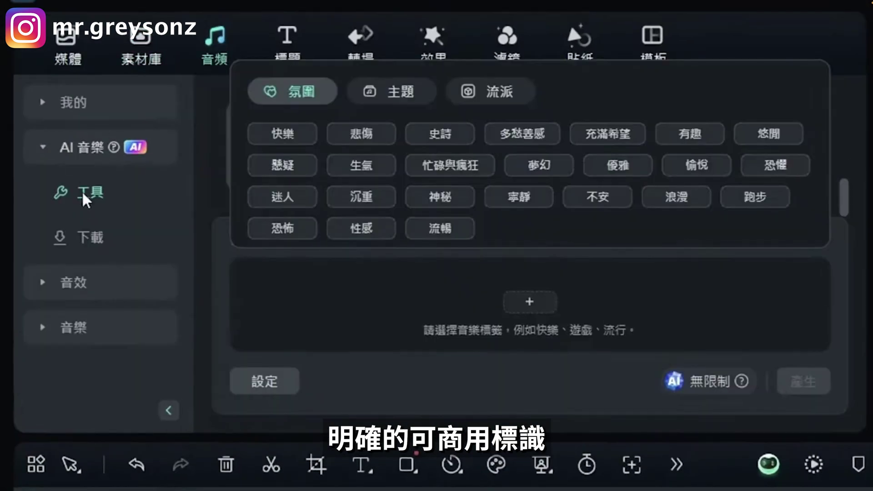
pyautogui.click(464, 93)
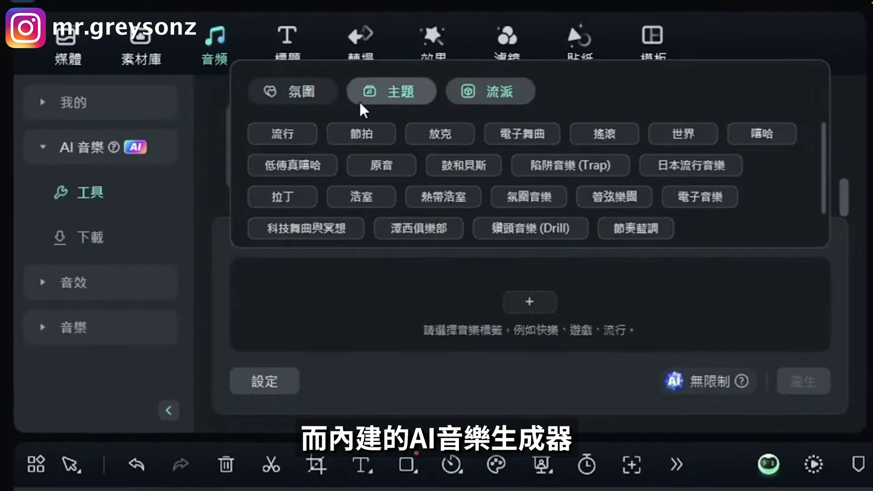
pyautogui.click(293, 91)
pyautogui.click(362, 133)
pyautogui.click(465, 96)
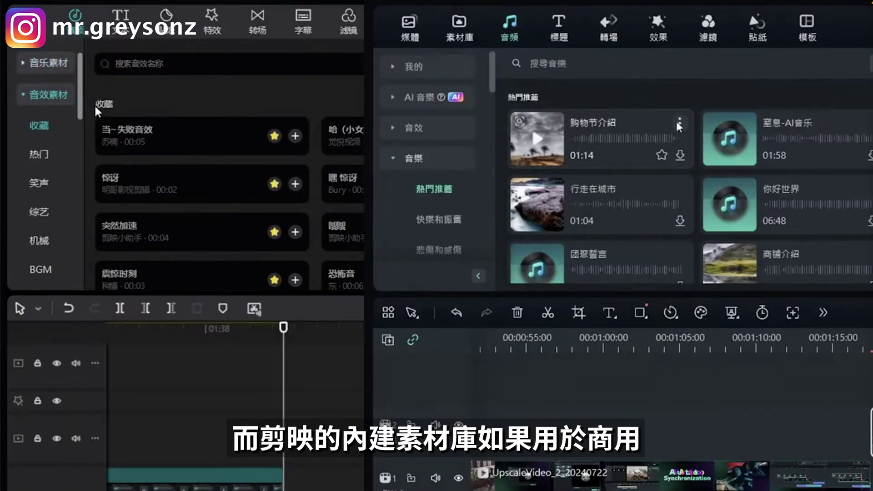
# - Expand CapCut's music library to its 推荐音乐 recommendations and scroll through them
pyautogui.moveTo(680, 125)
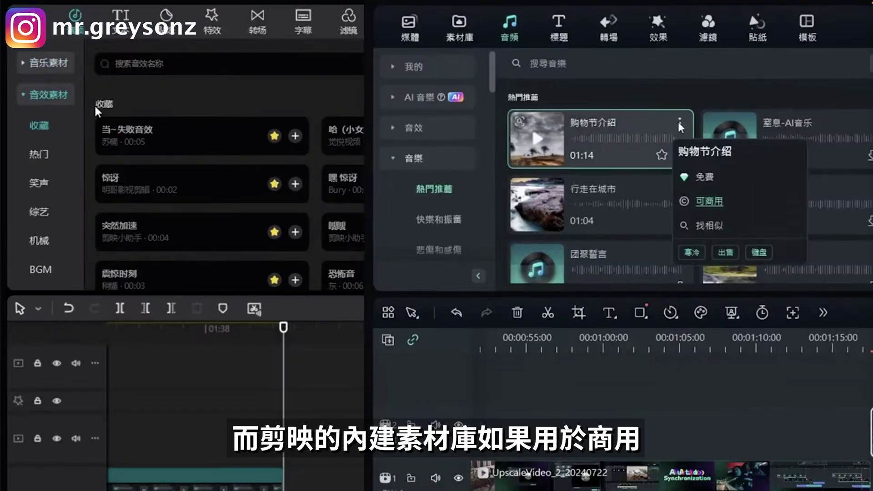
pyautogui.click(21, 63)
pyautogui.scroll(-3, 91, 132)
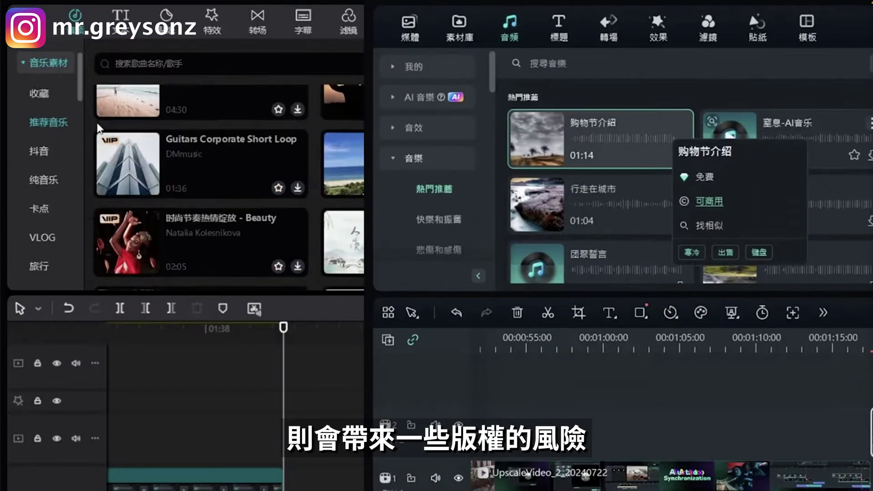
pyautogui.scroll(-3, 98, 126)
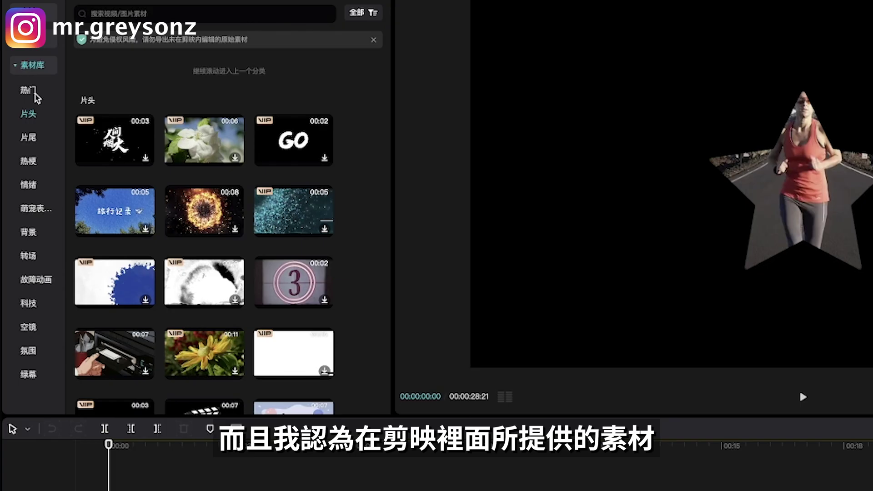
# - Show the 熱门 stock footage category and scroll through its downloadable clips
pyautogui.click(37, 90)
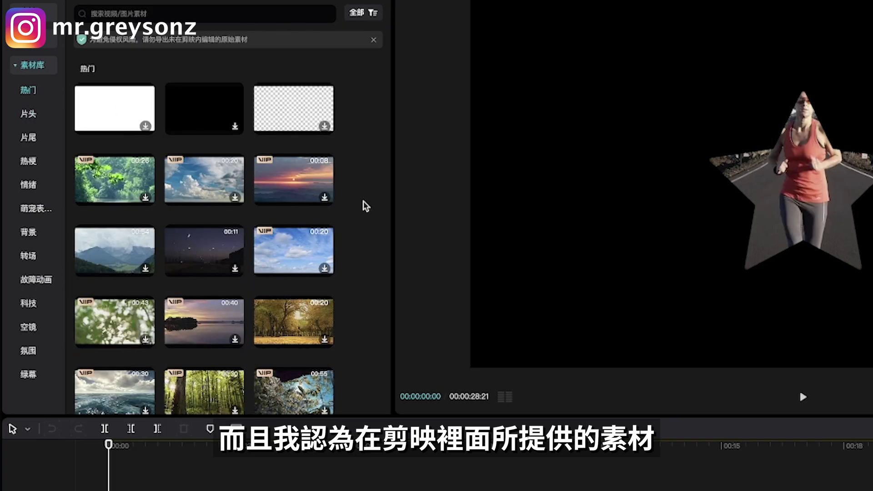
pyautogui.scroll(-2, 366, 206)
pyautogui.scroll(-2, 366, 206)
pyautogui.scroll(-2, 366, 206)
pyautogui.scroll(-2, 366, 206)
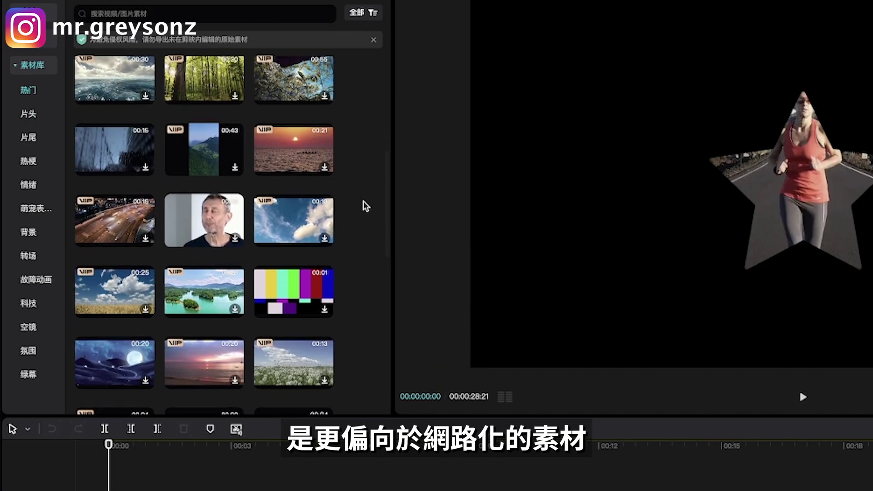
pyautogui.scroll(-2, 364, 206)
pyautogui.scroll(-2, 364, 205)
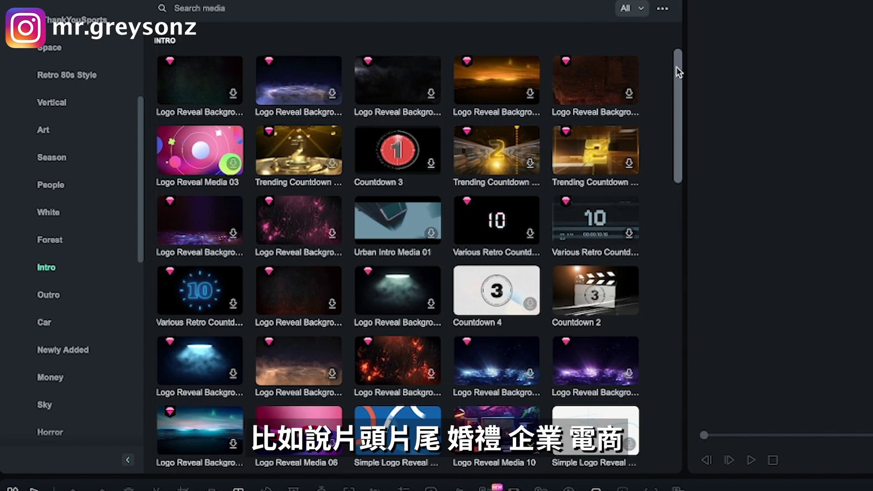
# - Drag the demo talking-head clip onto the Filmora timeline
pyautogui.moveTo(676, 68); pyautogui.dragTo(678, 150)
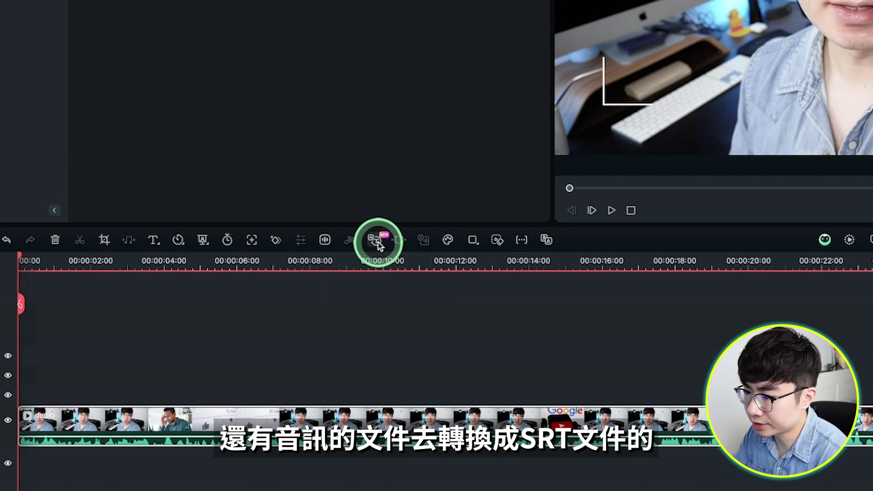
# - Transcribe the demo clip's Mandarin speech into an SRT subtitle file and open it for editing
pyautogui.click(378, 242)
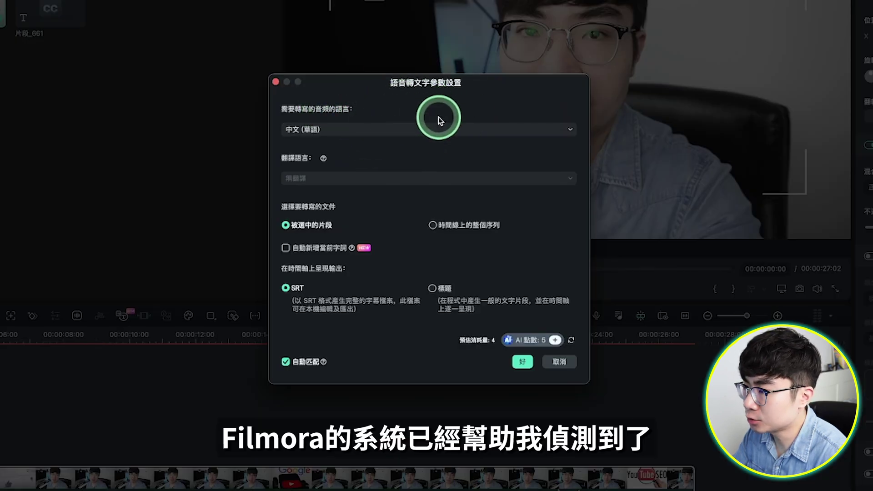
pyautogui.click(417, 132)
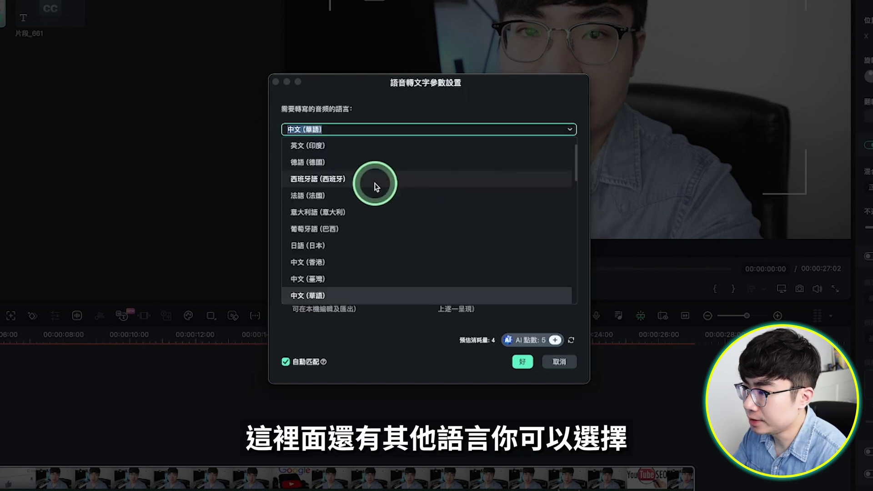
pyautogui.click(410, 301)
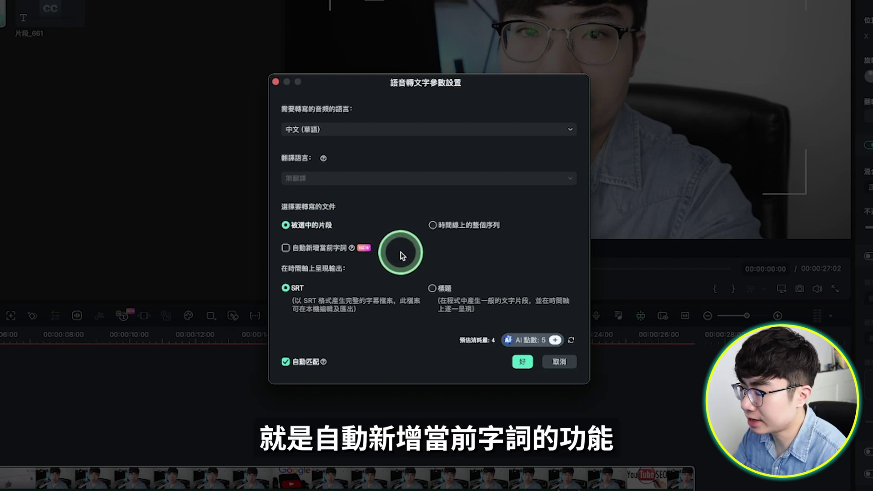
pyautogui.click(285, 248)
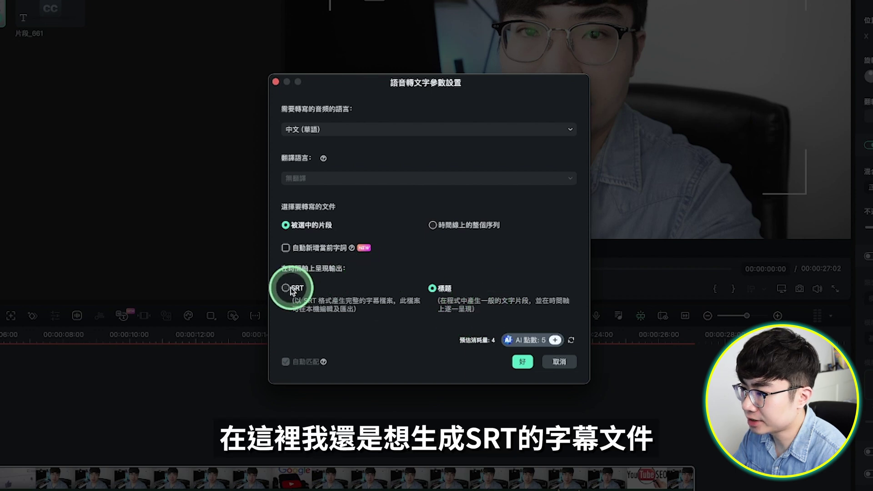
pyautogui.click(288, 288)
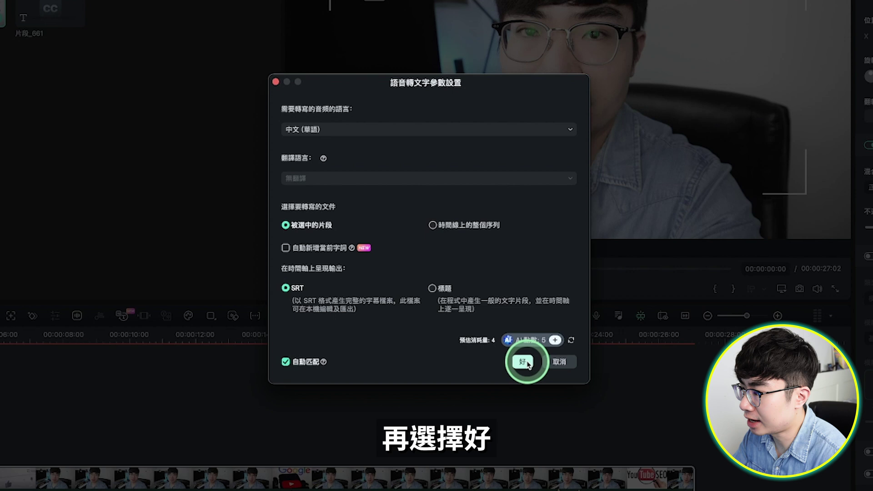
pyautogui.click(523, 362)
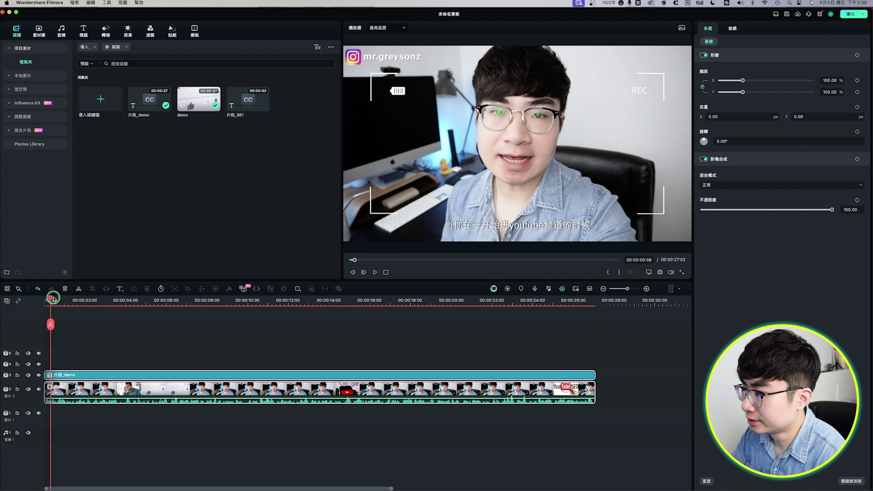
pyautogui.moveTo(53, 299); pyautogui.dragTo(245, 311)
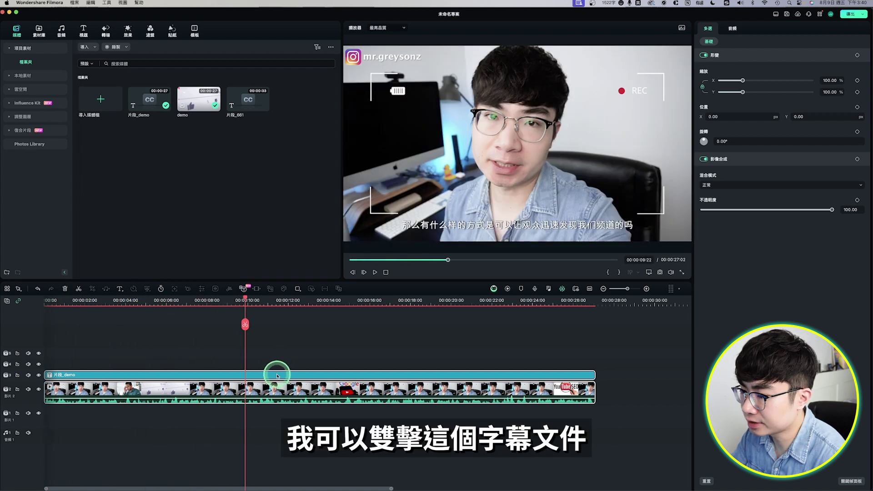
pyautogui.doubleClick(279, 376)
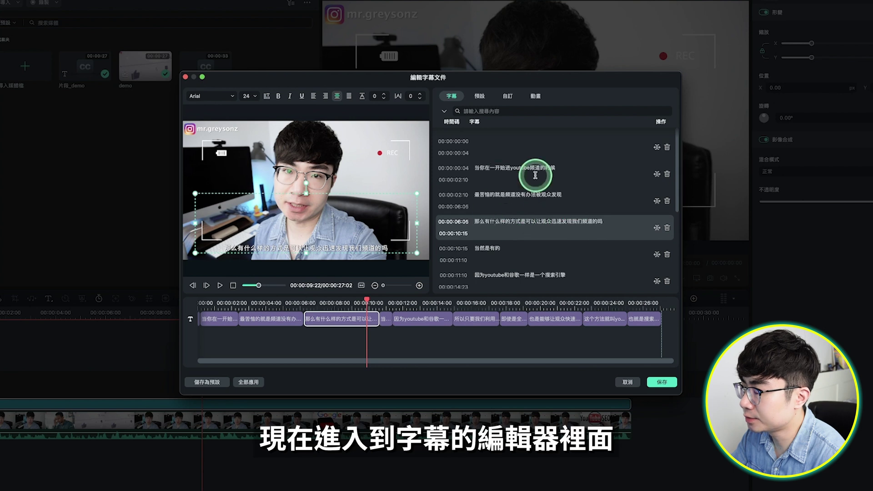
# - Review the caption lines, select the 02:10–06:05 line, and show the 預設 style presets
pyautogui.scroll(-5, 552, 231)
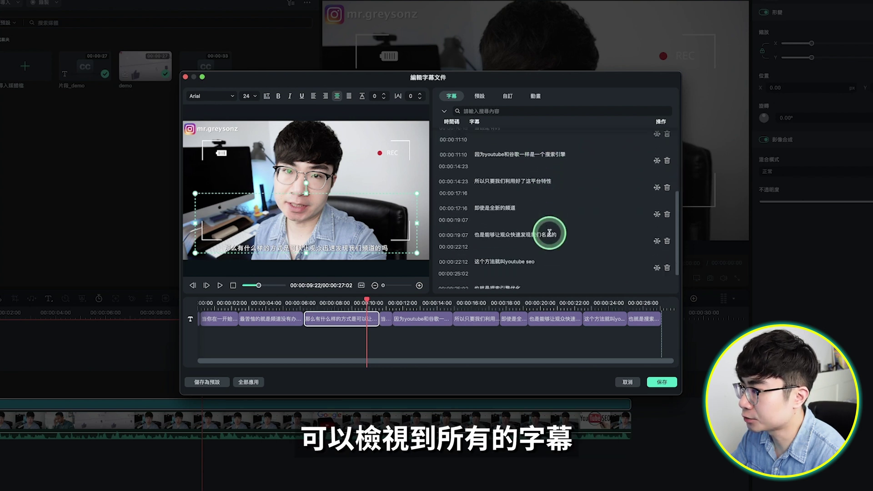
pyautogui.scroll(5, 552, 230)
pyautogui.scroll(-2, 581, 240)
pyautogui.scroll(-2, 582, 240)
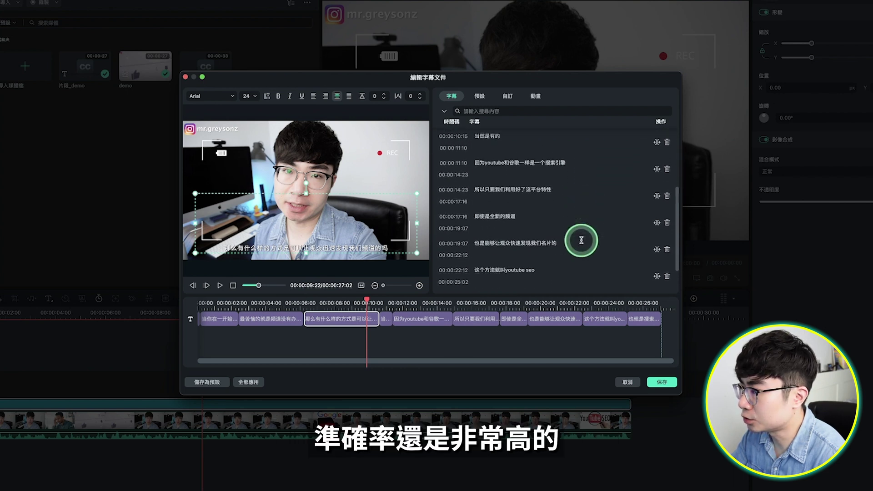
pyautogui.scroll(-1, 581, 240)
pyautogui.scroll(3, 581, 240)
pyautogui.scroll(2, 581, 240)
pyautogui.click(575, 197)
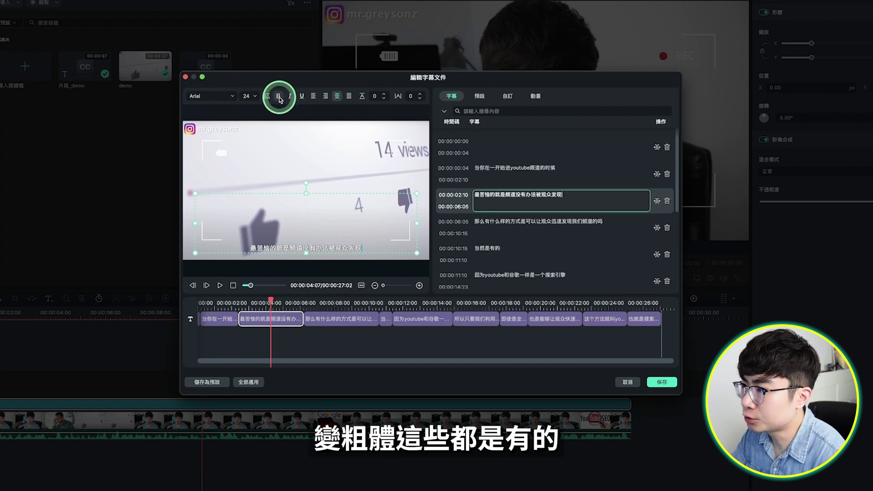
pyautogui.click(480, 96)
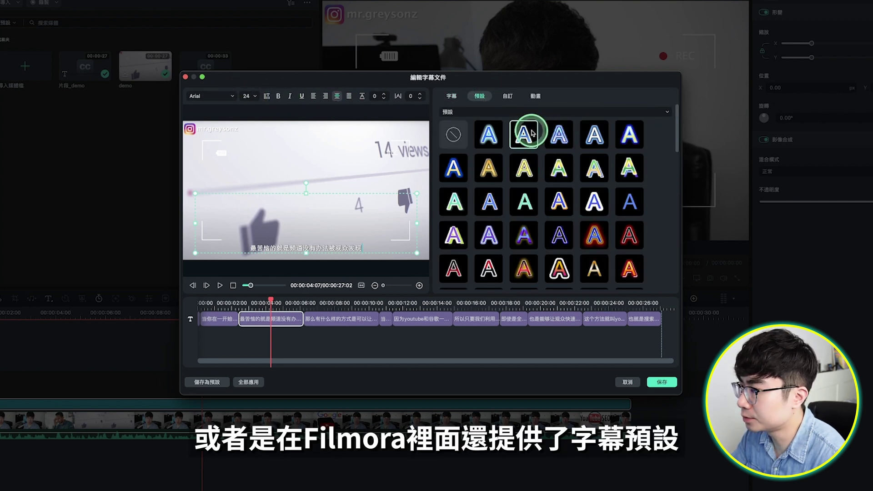
# - Give the subtitle line a colourful preset style, then switch to an outlined preset
pyautogui.click(562, 198)
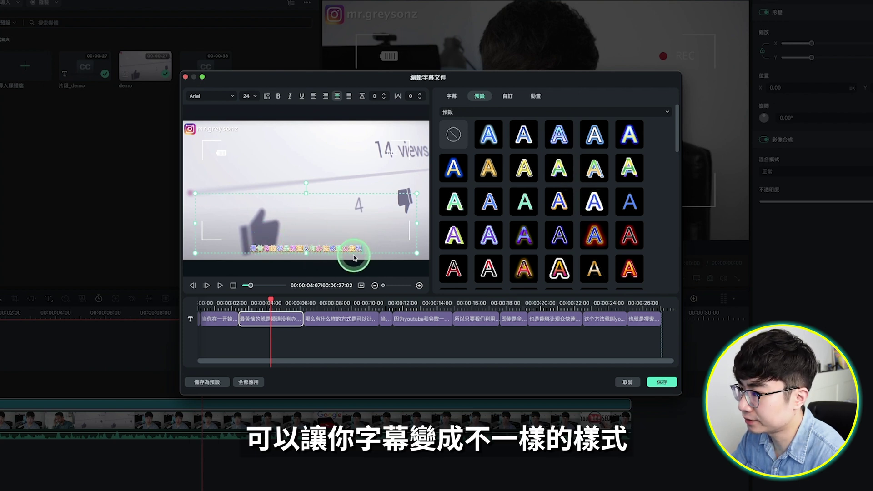
pyautogui.scroll(-10, 593, 230)
pyautogui.scroll(-5, 589, 223)
pyautogui.click(524, 223)
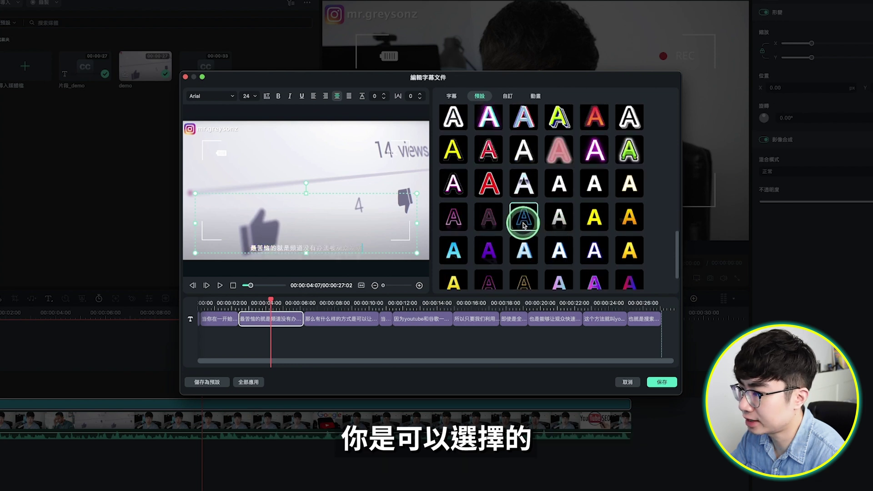
# - Show the 自訂 custom style settings, scrolled down to the fill and outline options
pyautogui.click(508, 96)
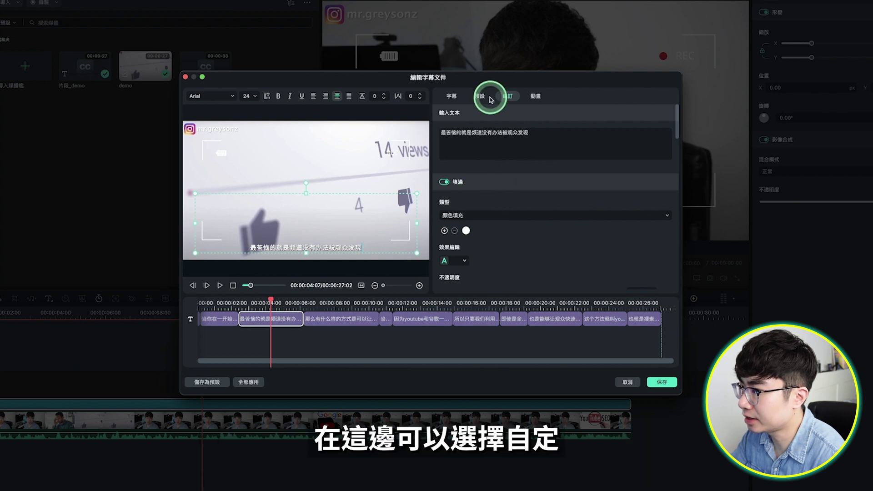
pyautogui.scroll(-5, 497, 194)
pyautogui.scroll(-5, 531, 234)
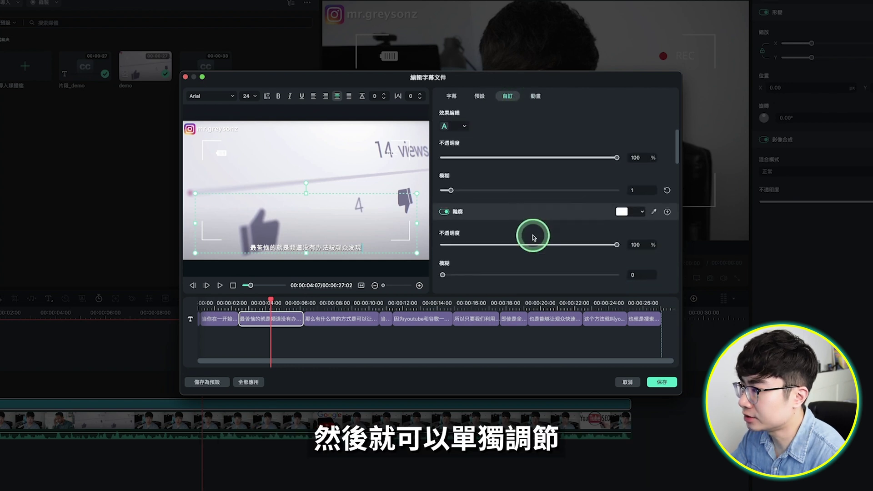
pyautogui.scroll(-3, 532, 236)
pyautogui.scroll(-3, 533, 236)
pyautogui.scroll(-5, 533, 236)
pyautogui.scroll(-3, 531, 235)
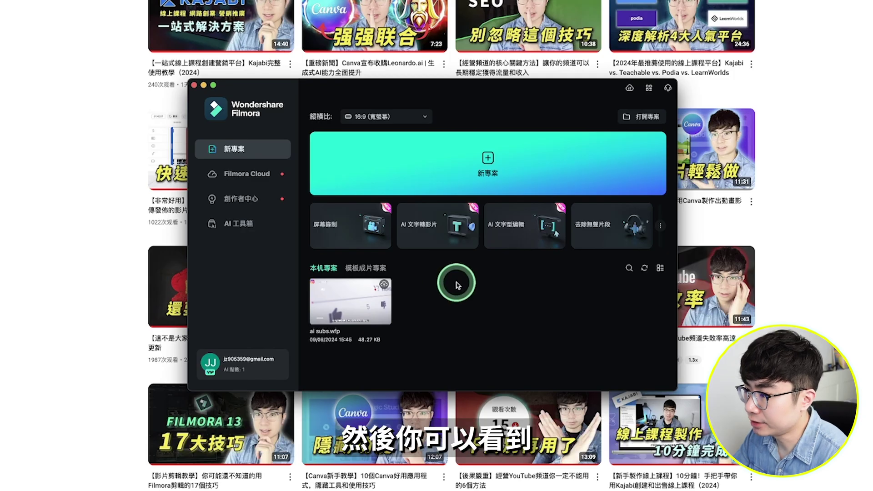
# - Start a new project from the 屏幕錄製 tile so the screen recorder opens
pyautogui.moveTo(349, 239)
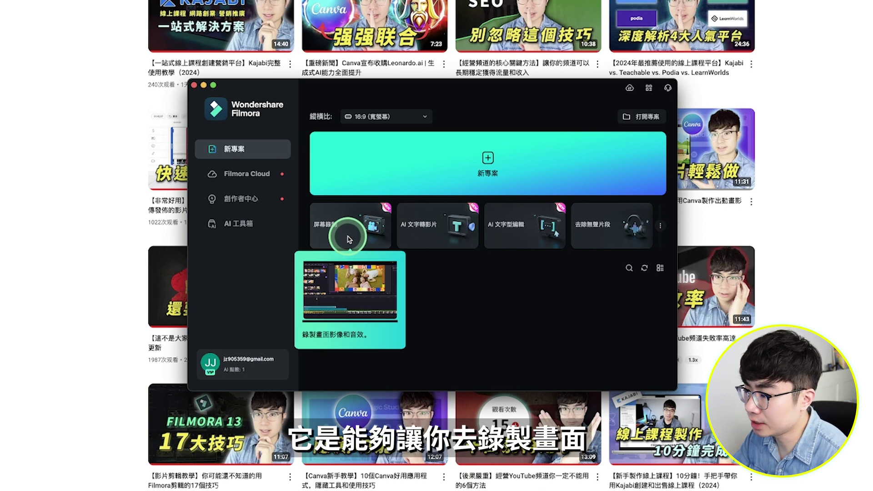
pyautogui.click(349, 240)
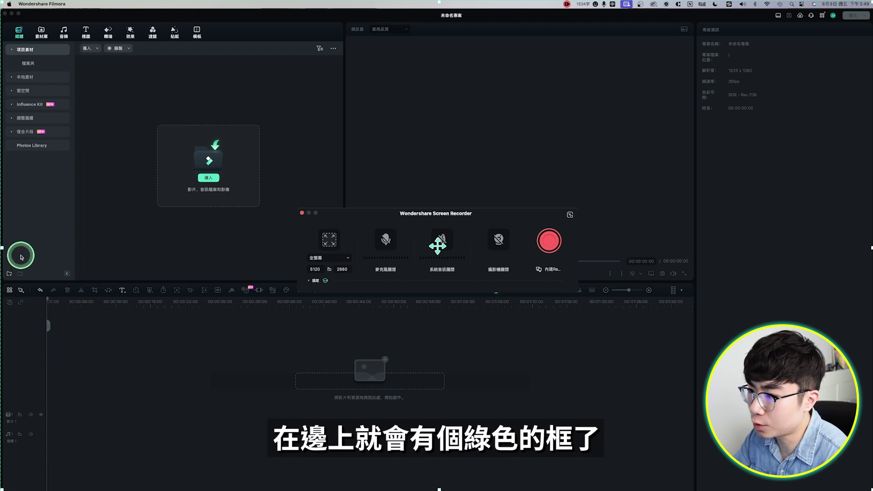
# - Start a full-screen (全螢幕) recording with the microphone switched on
pyautogui.click(329, 258)
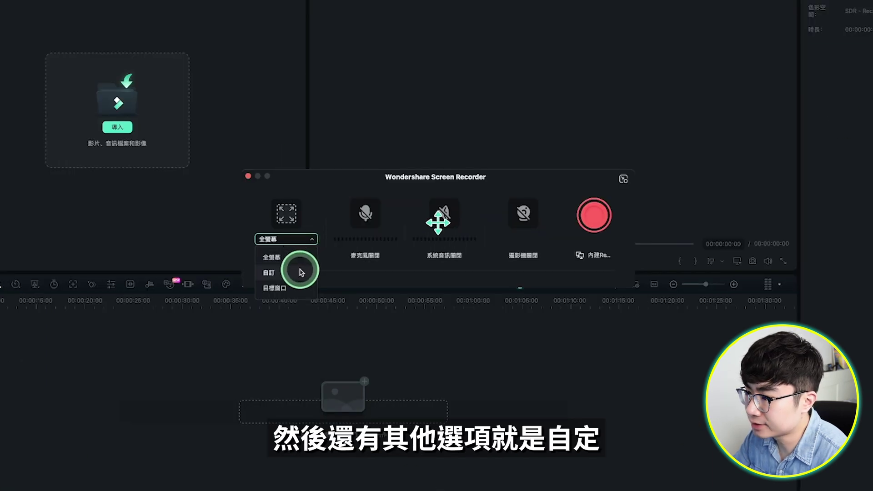
pyautogui.click(270, 257)
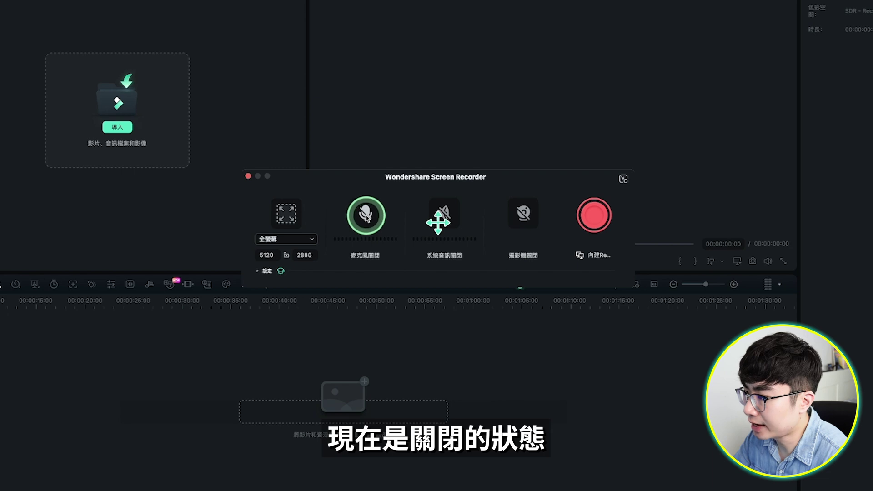
pyautogui.click(366, 216)
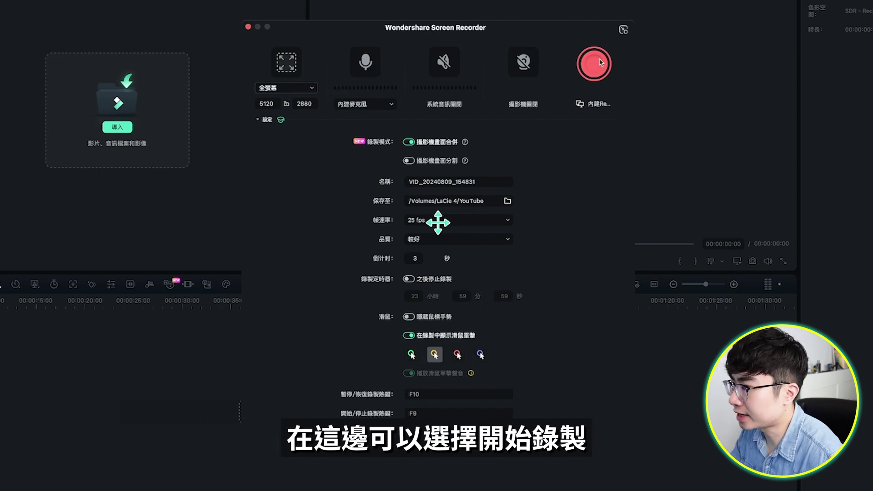
pyautogui.click(599, 70)
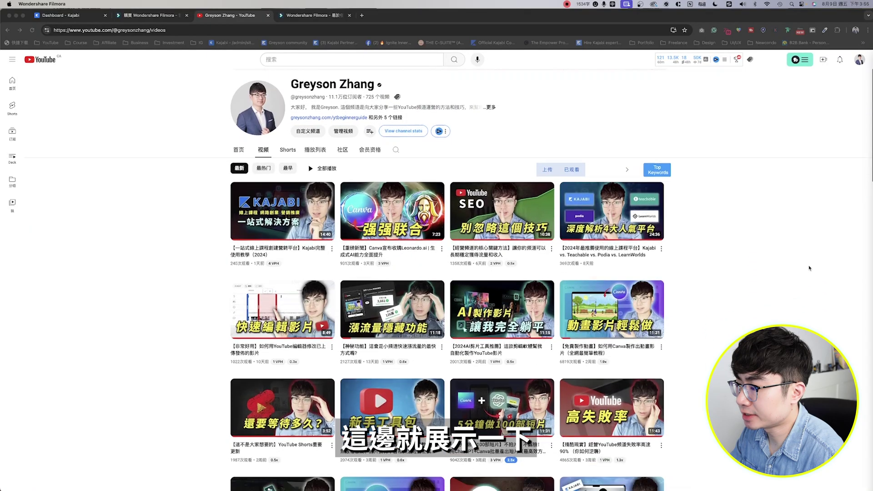
# - Scroll well down the YouTube channel's Videos page to older uploads during recording
pyautogui.scroll(-5, 809, 269)
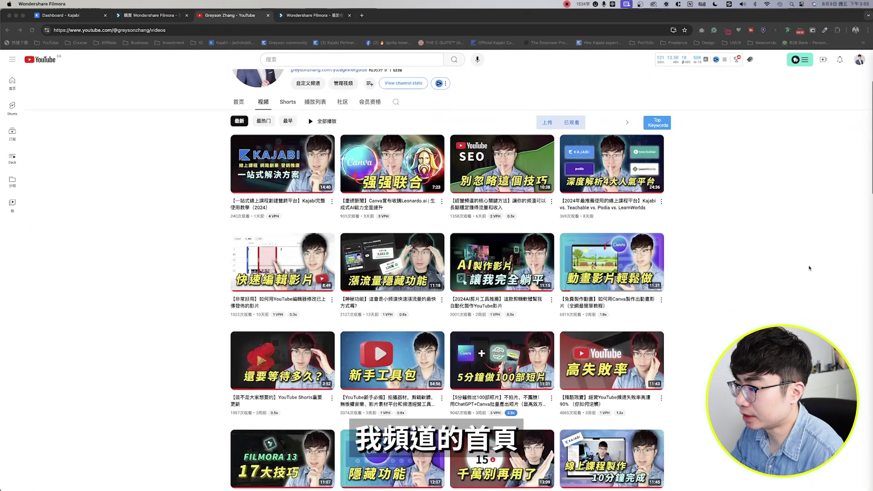
pyautogui.scroll(-2, 809, 269)
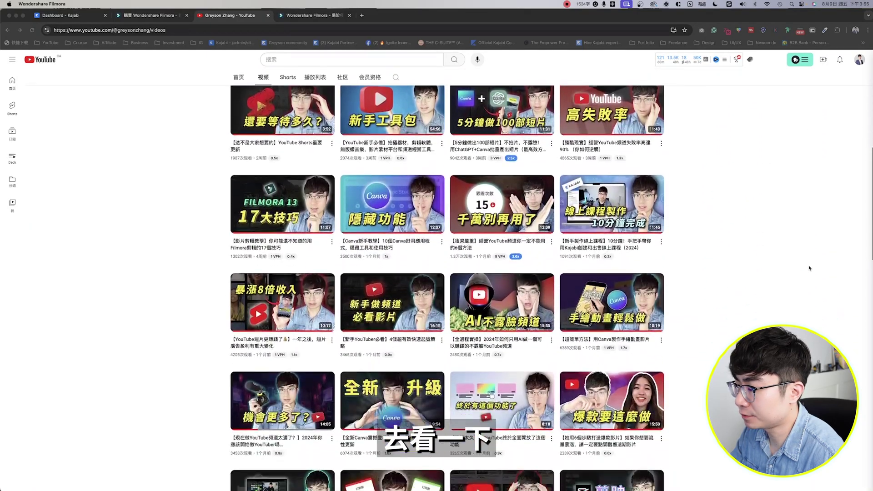
pyautogui.scroll(-2, 809, 269)
pyautogui.scroll(-2, 810, 268)
pyautogui.scroll(-3, 809, 268)
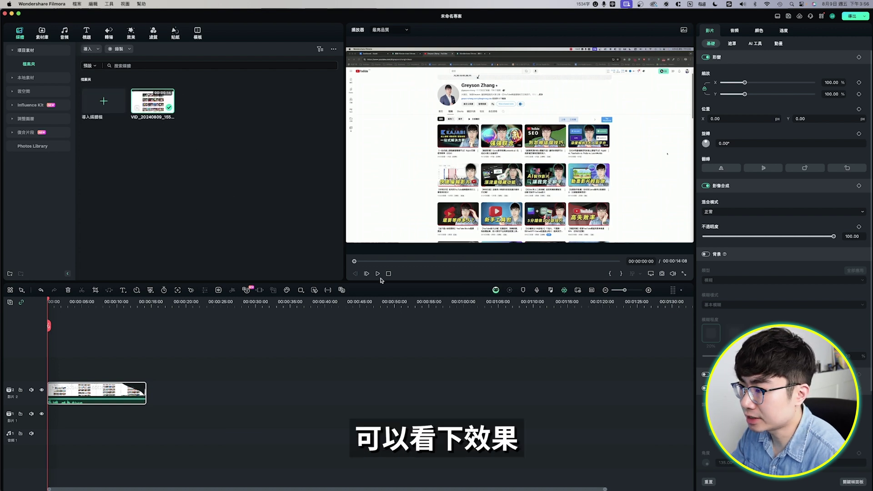
# - Play the recorded screen clip in the preview, then pause it
pyautogui.click(378, 274)
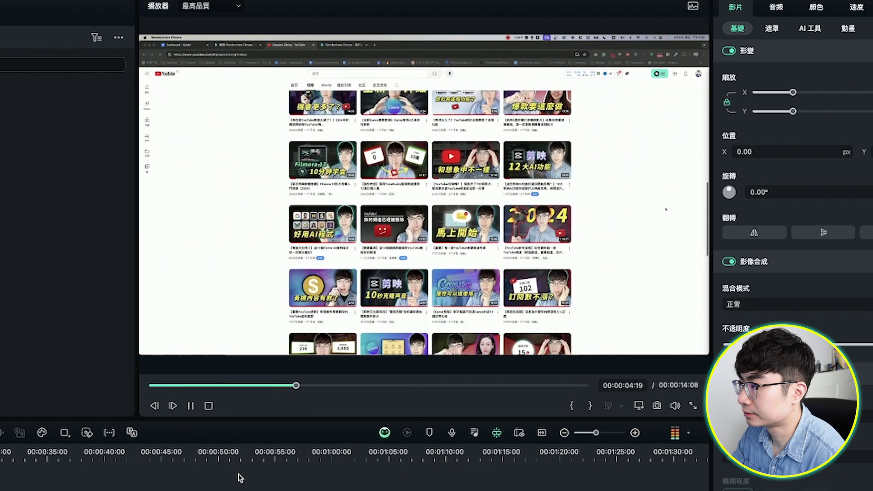
pyautogui.press('space')
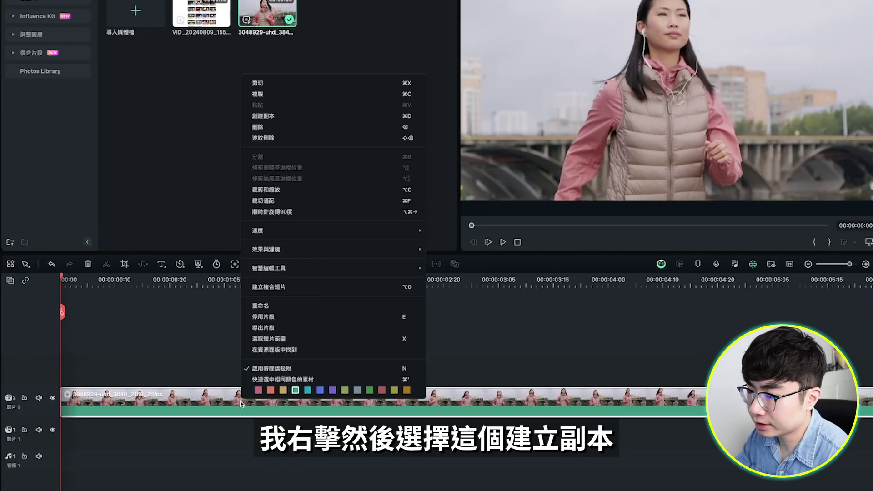
# - Duplicate the jogging clip onto a second track and select the top copy
pyautogui.rightClick(186, 394)
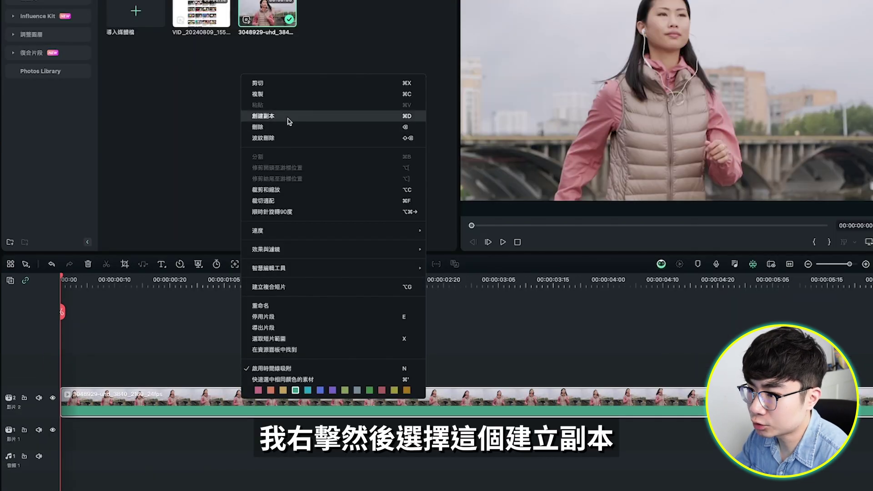
pyautogui.click(289, 116)
pyautogui.click(251, 393)
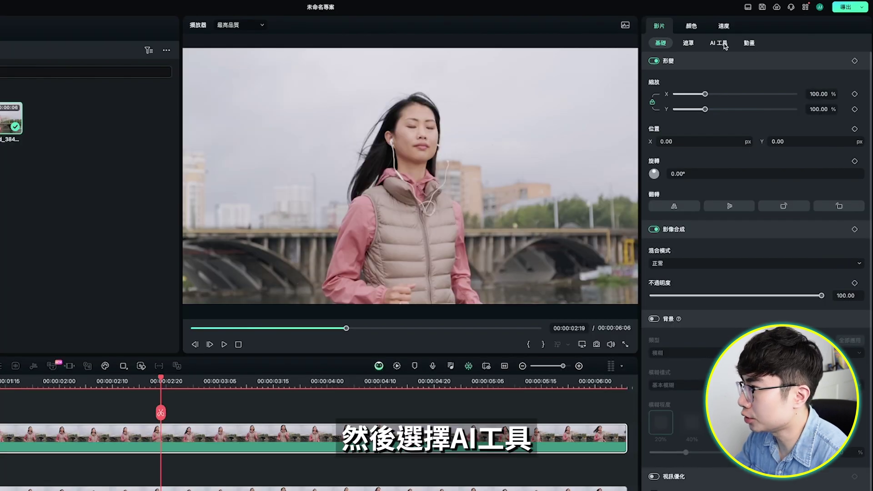
# - Apply the 智能摳人像 portrait cutout with edge feather 2.00 and edge thickness 21.00
pyautogui.click(724, 44)
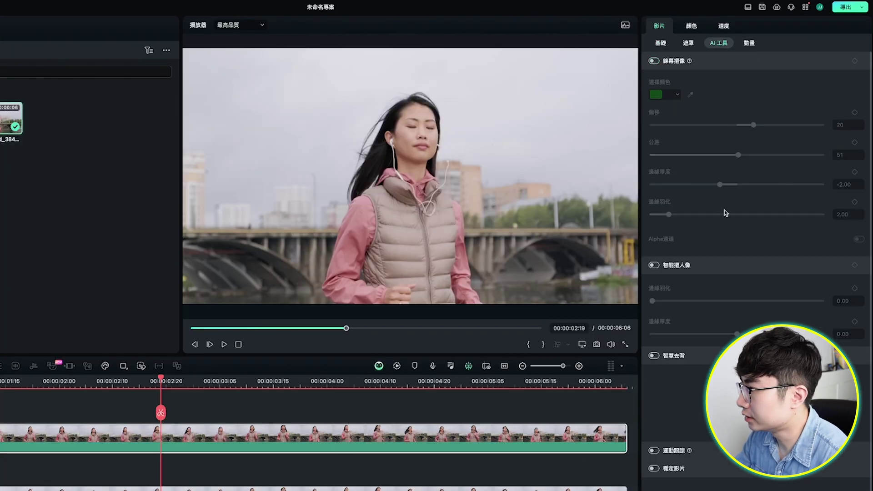
pyautogui.click(654, 265)
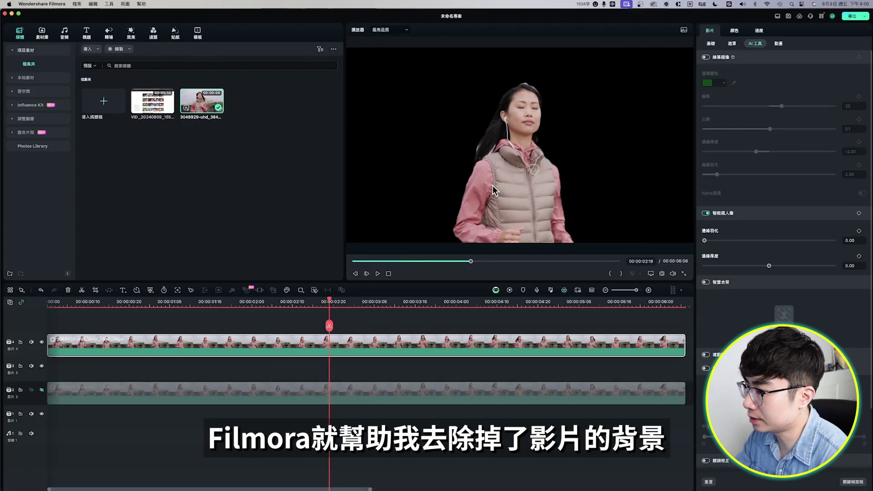
pyautogui.press('space')
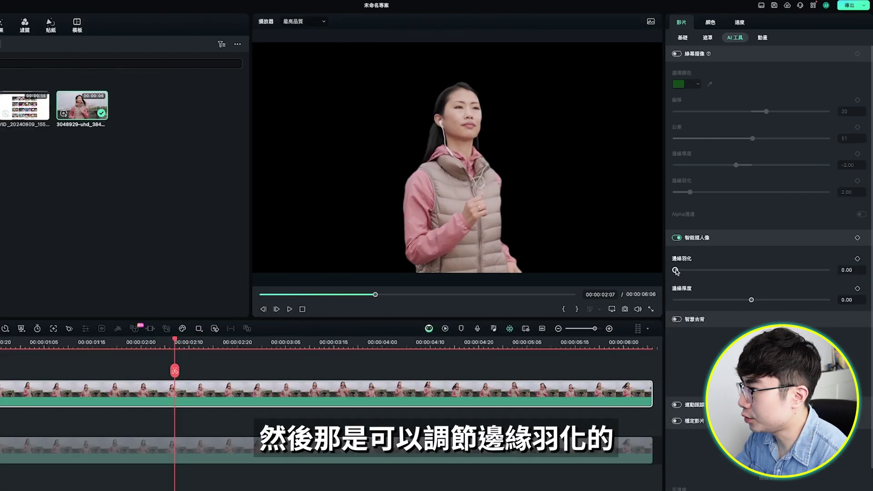
pyautogui.moveTo(676, 270); pyautogui.dragTo(699, 270)
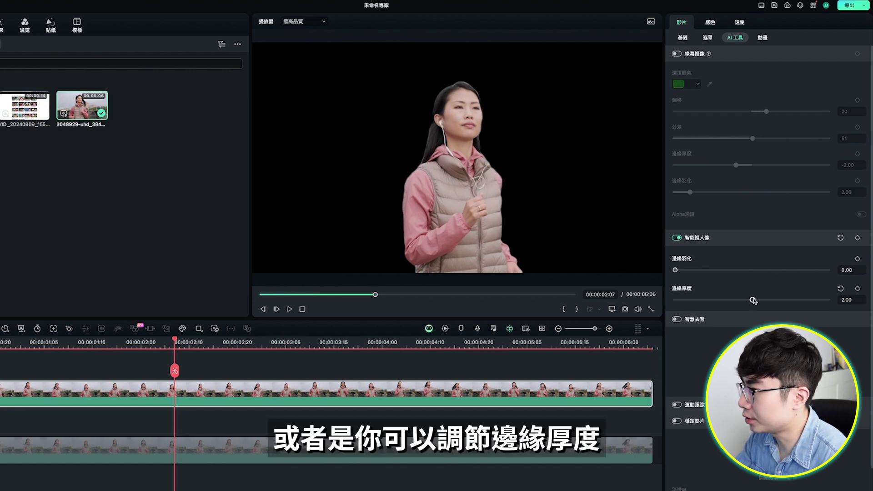
pyautogui.moveTo(752, 301)
pyautogui.mouseDown()
pyautogui.moveTo(767, 300)
pyautogui.moveTo(752, 300)
pyautogui.mouseUp()
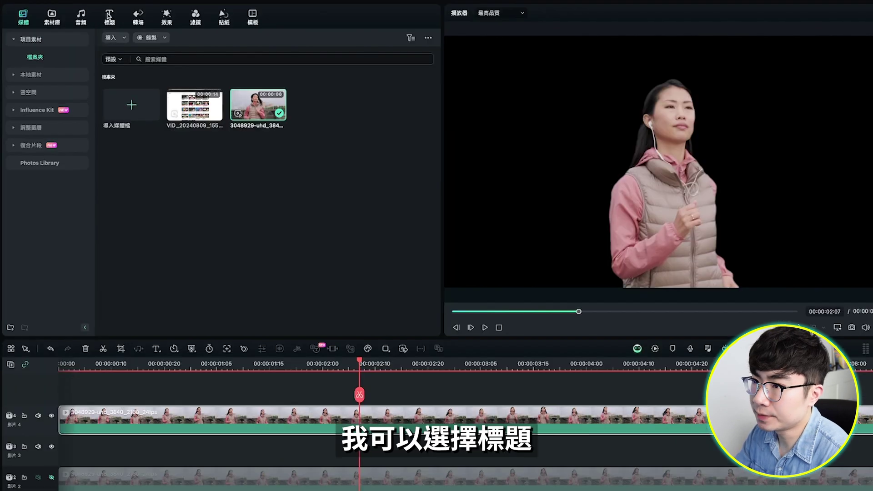
# - Add the Beautiful Day title to track 3 and scale it to 138.35%
pyautogui.click(109, 16)
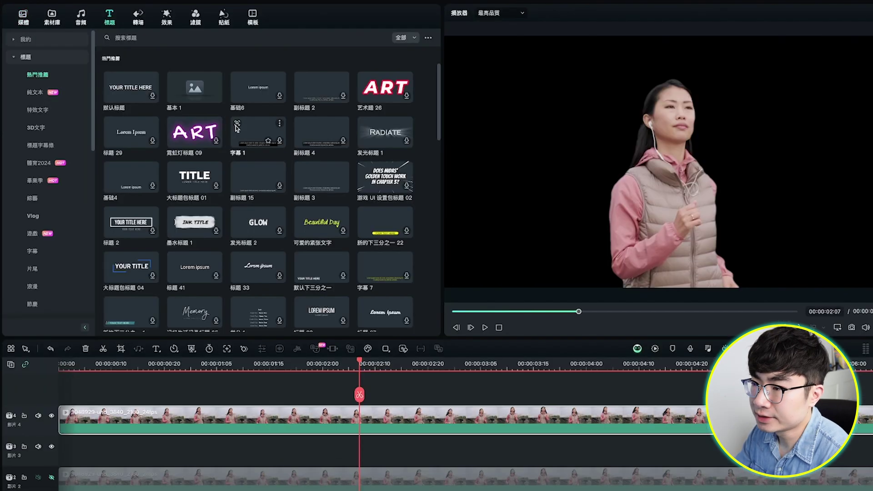
pyautogui.scroll(-3, 236, 129)
pyautogui.scroll(-5, 235, 128)
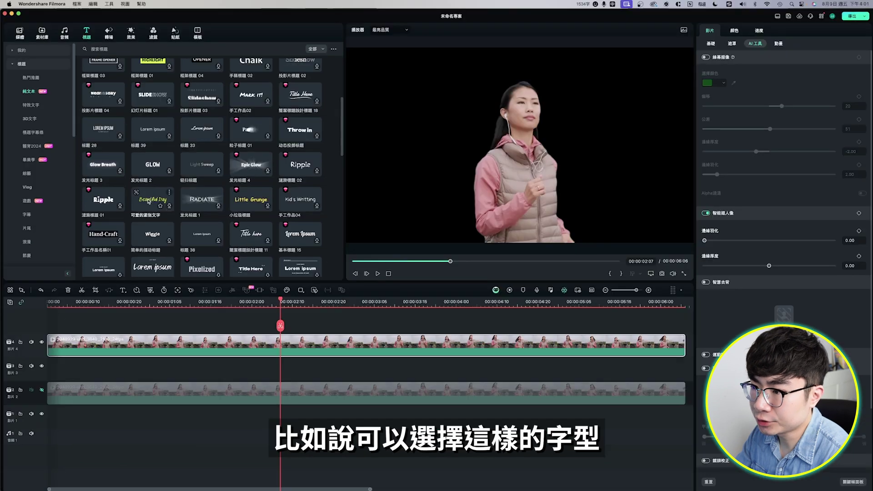
pyautogui.moveTo(151, 199); pyautogui.dragTo(52, 369)
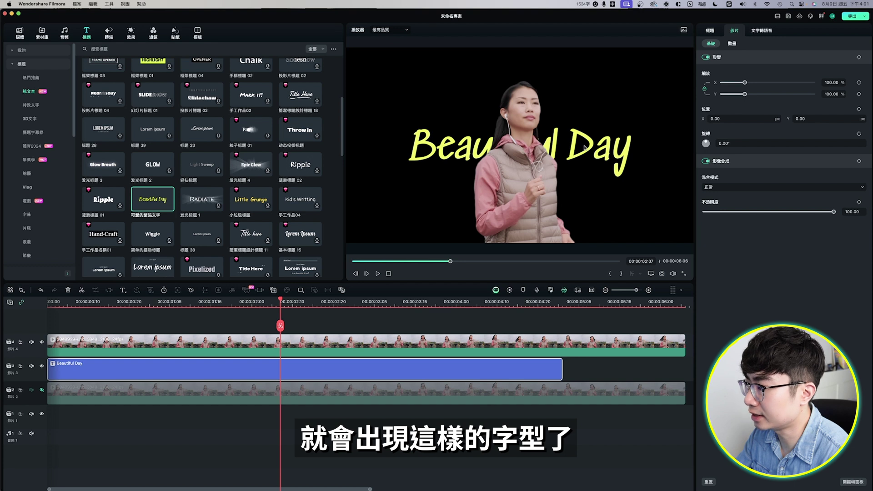
pyautogui.moveTo(745, 82); pyautogui.dragTo(753, 82)
# - Stretch the title to the clip's end, unhide the lower video track, and play from the start
pyautogui.scroll(-5, 179, 370)
pyautogui.moveTo(180, 369); pyautogui.dragTo(212, 367)
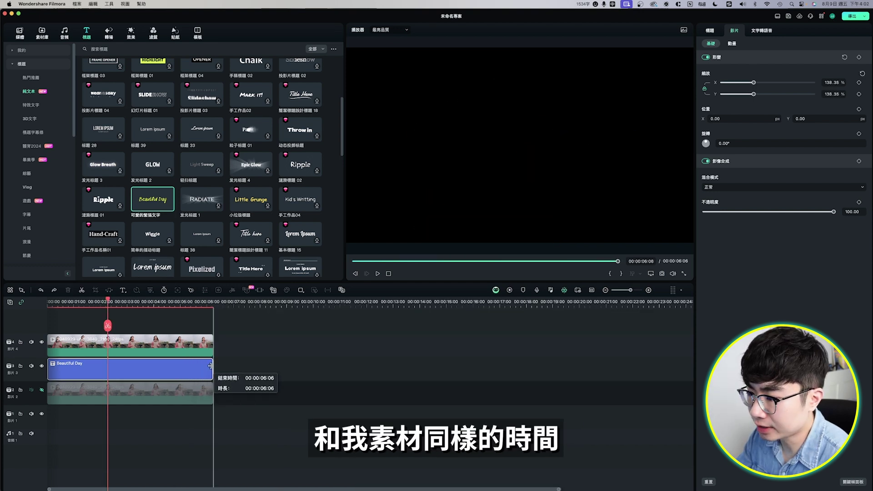
pyautogui.click(42, 390)
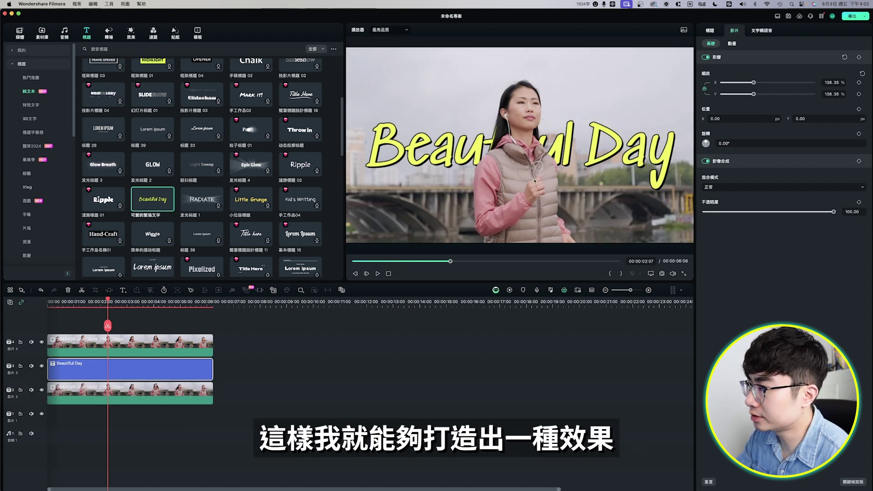
pyautogui.press('Home')
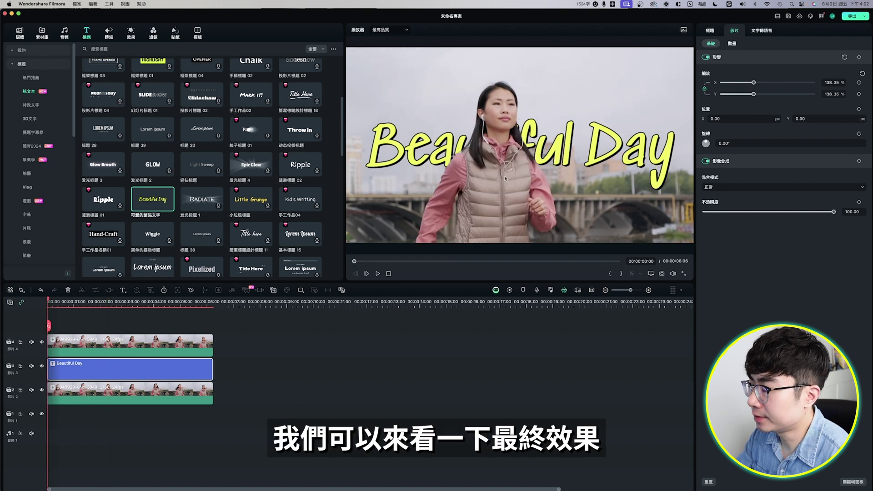
pyautogui.press('space')
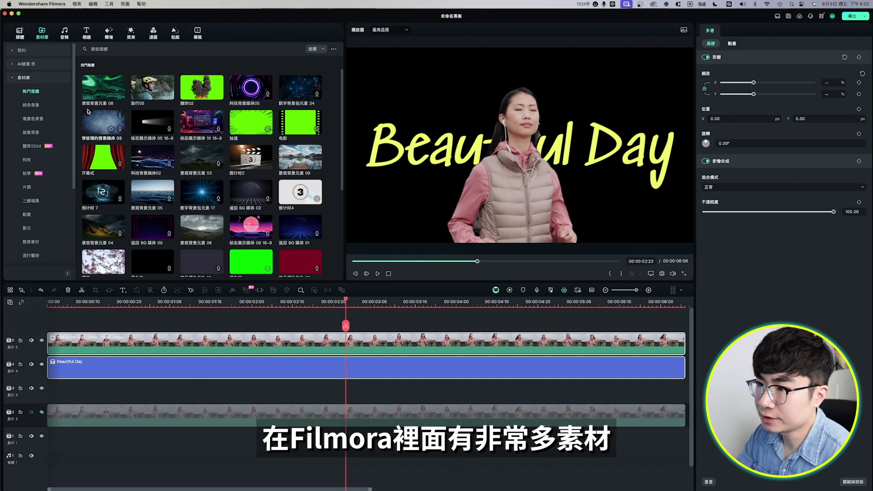
# - Play the composite with the pink dreamy background behind the woman and title
pyautogui.moveTo(262, 165)
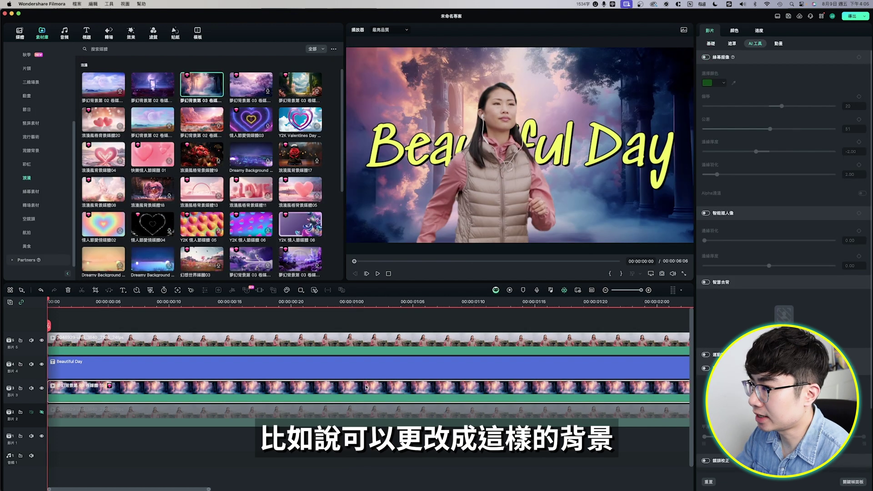
pyautogui.press('space')
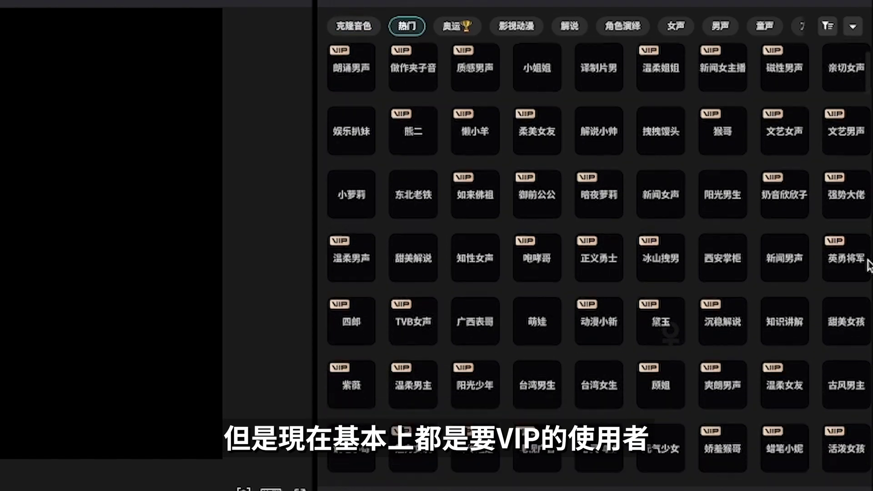
# - Scroll down CapCut's text-to-speech voice grid to reveal more voices, mostly VIP
pyautogui.scroll(-2, 869, 264)
pyautogui.scroll(-2, 869, 265)
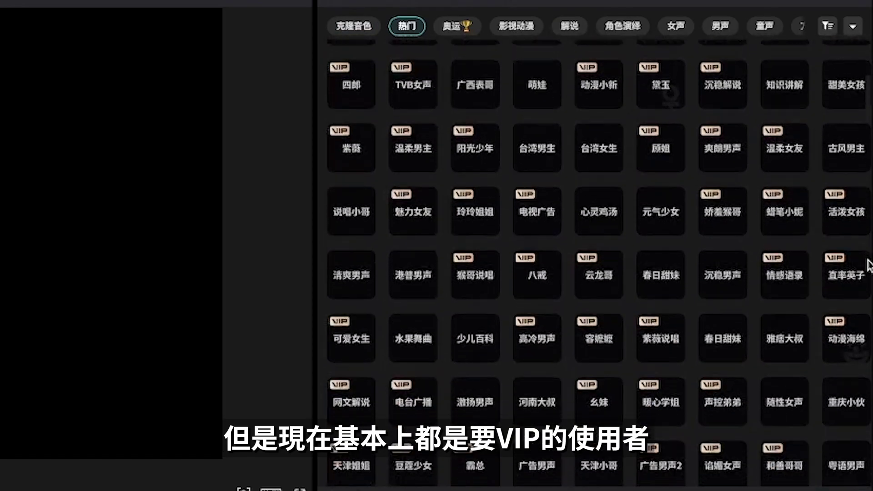
pyautogui.scroll(-2, 869, 264)
pyautogui.scroll(-2, 868, 265)
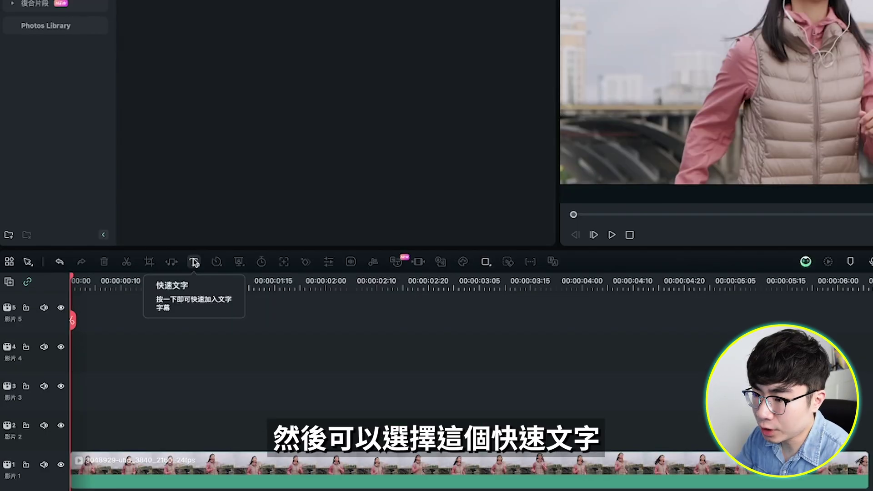
# - Add a Quick Text title and paste the Chinese sentence about running into it
pyautogui.click(194, 262)
pyautogui.click(207, 282)
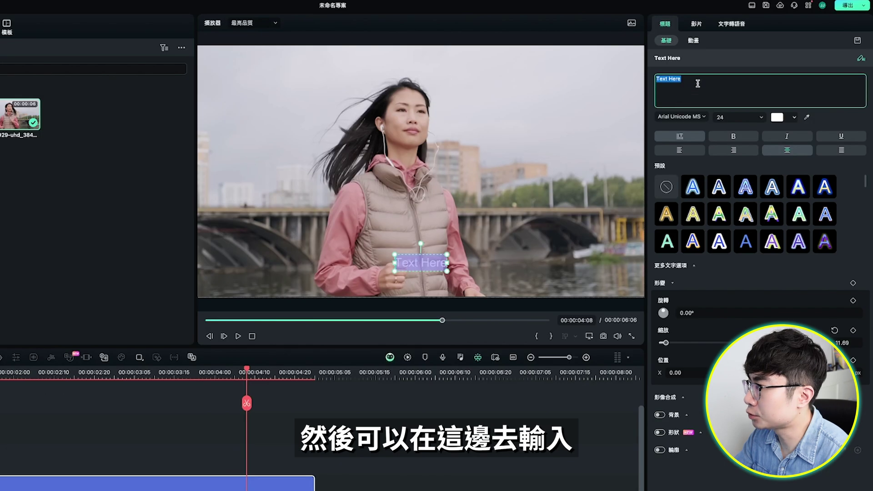
pyautogui.write('我喜歡跑步，跑步是我的生活方式。跑步不僅能夠讓我保持健康的身體，同時讓我能夠每天積極的面對生活')
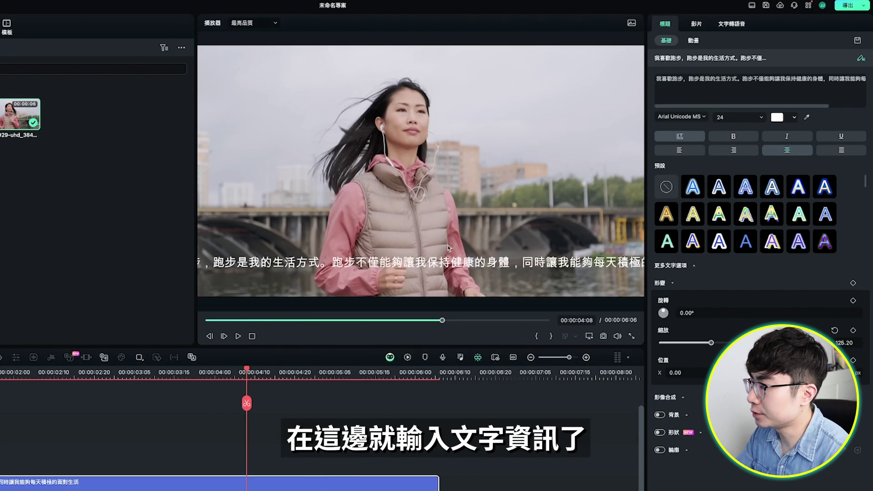
# - Open Text to Speech for the title and keep 中文(臺灣) as the speech language
pyautogui.click(740, 26)
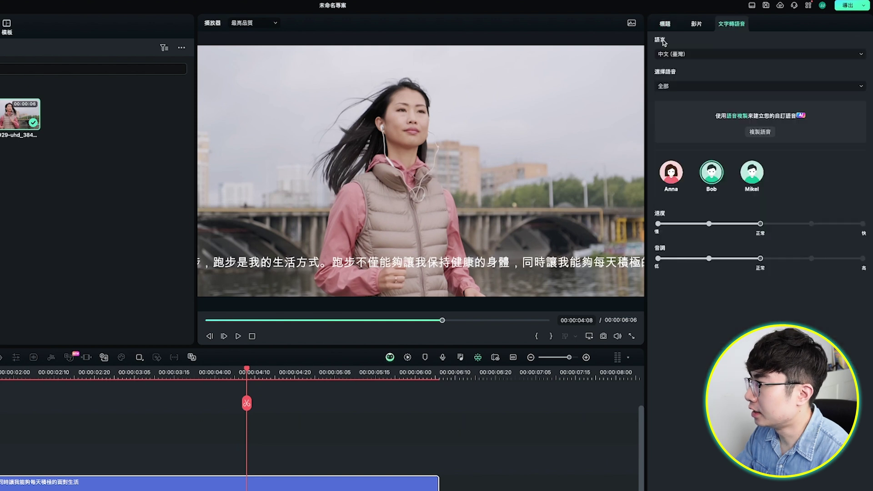
pyautogui.click(728, 56)
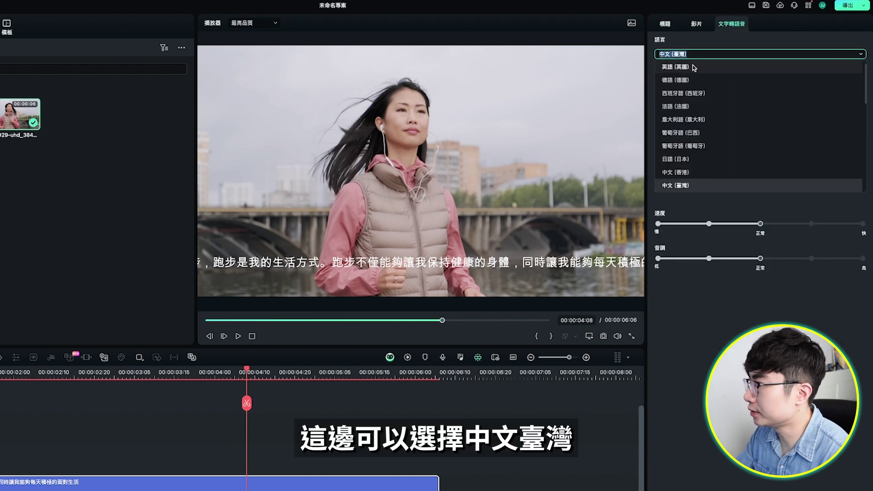
pyautogui.scroll(-5, 709, 124)
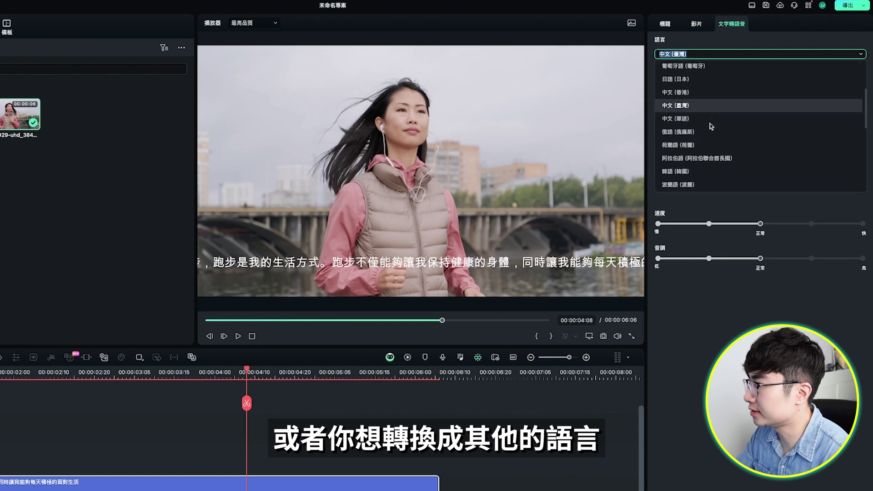
pyautogui.scroll(5, 712, 126)
pyautogui.click(712, 122)
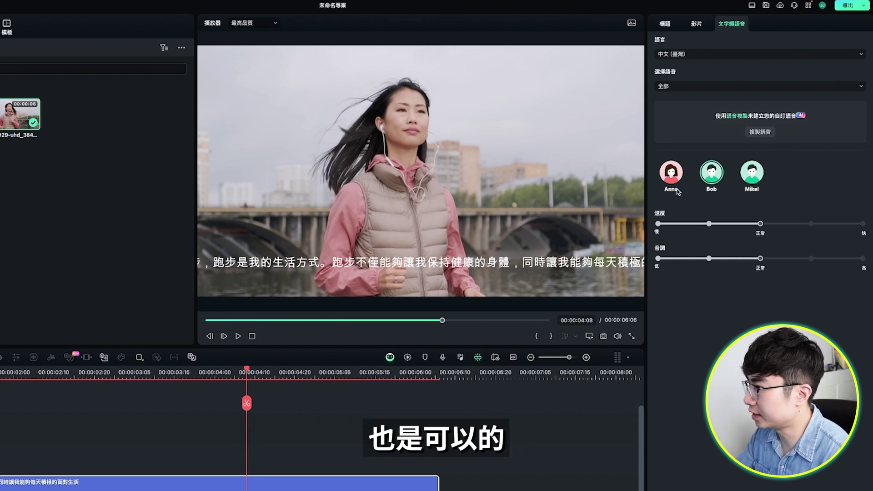
# - Preview the Anna, Bob and Mikel voices, then choose the female Anna voice
pyautogui.click(668, 174)
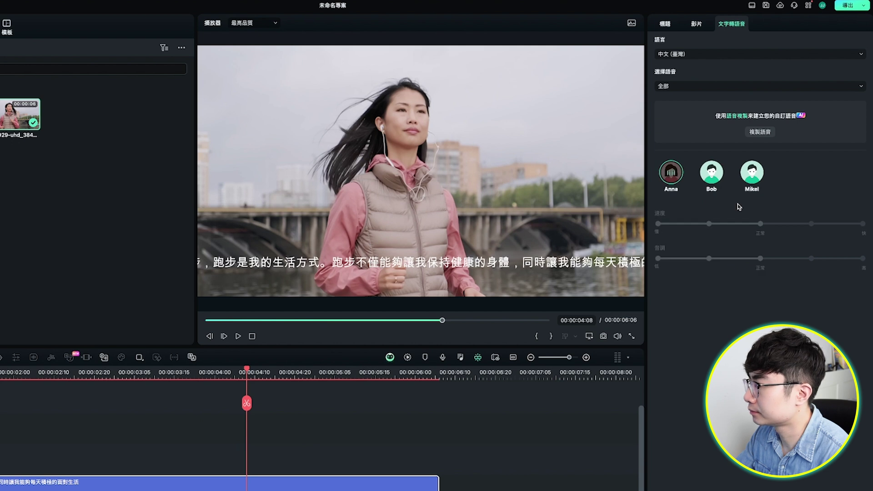
pyautogui.moveTo(708, 175)
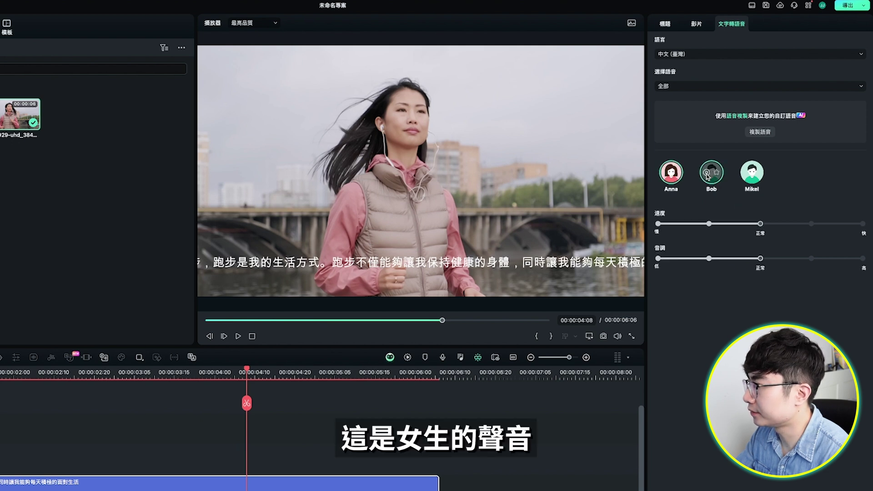
pyautogui.click(708, 175)
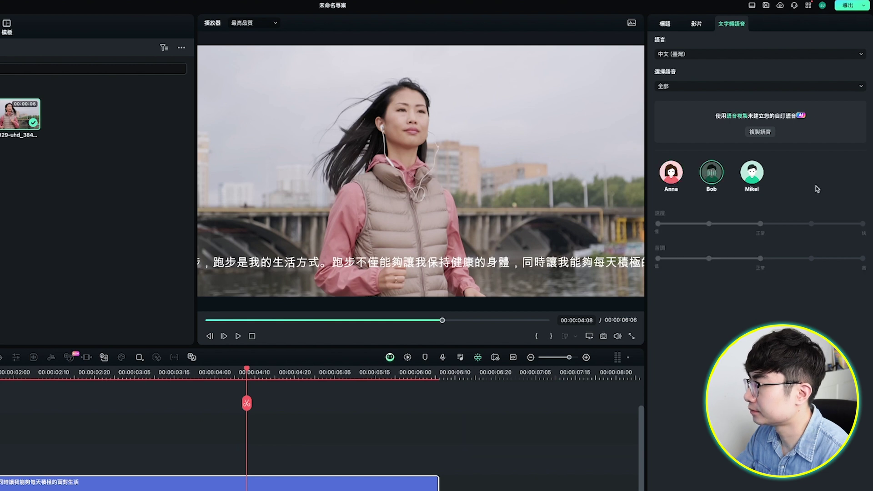
pyautogui.moveTo(751, 172)
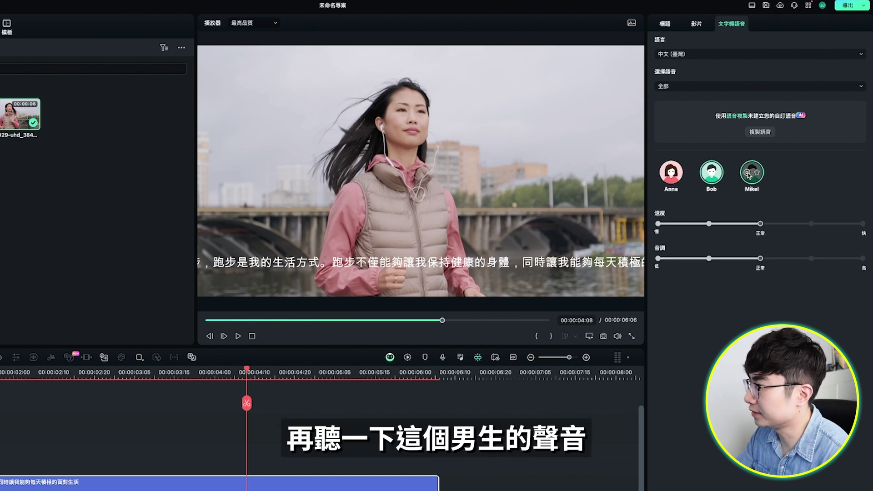
pyautogui.click(748, 174)
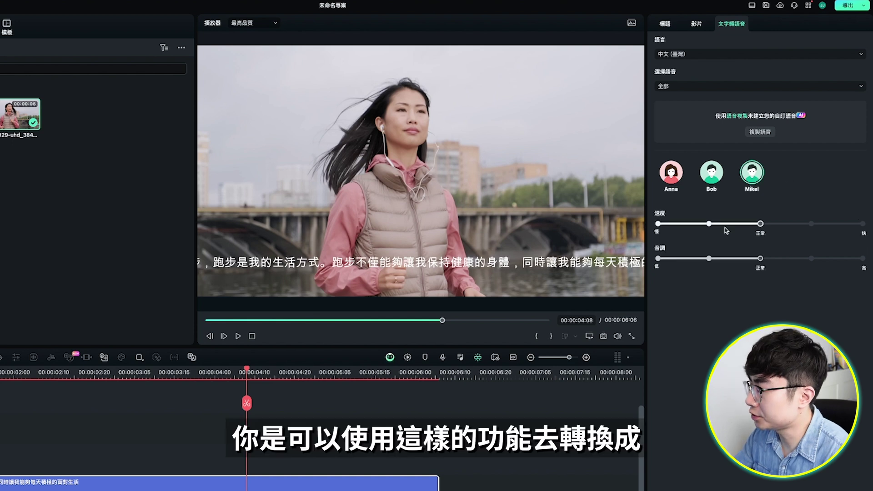
pyautogui.moveTo(680, 160)
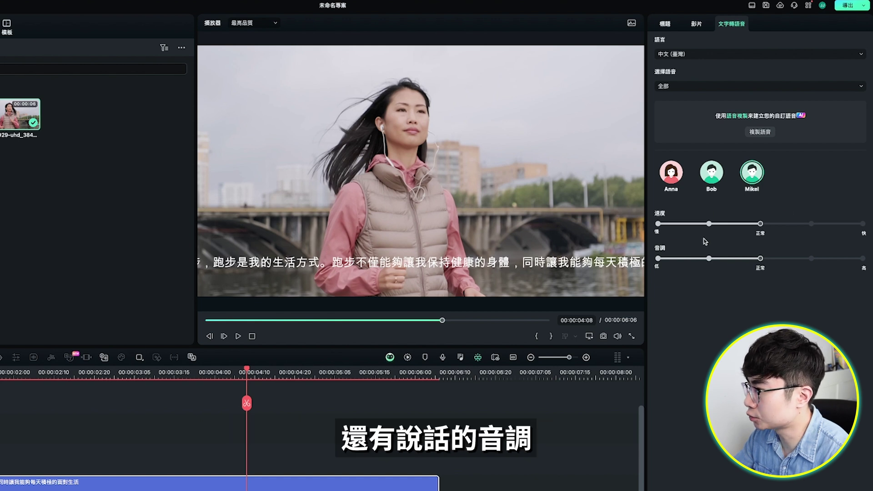
pyautogui.click(679, 188)
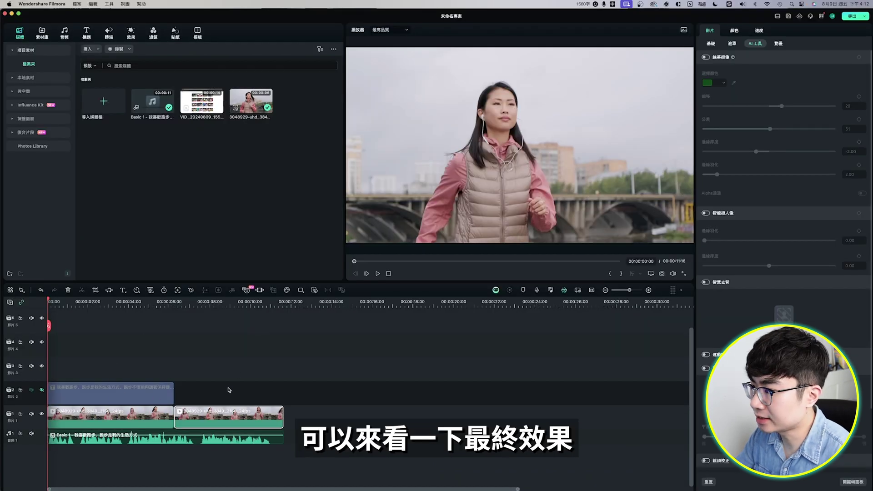
# - Play back the final result with the Anna voiceover
pyautogui.press('space')
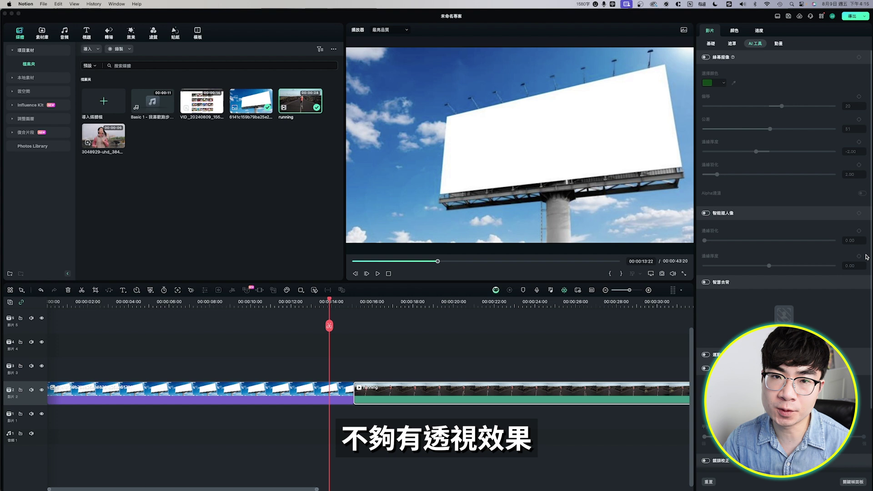
# - Scrub between the billboard and running clips and select the running clip
pyautogui.click(547, 400)
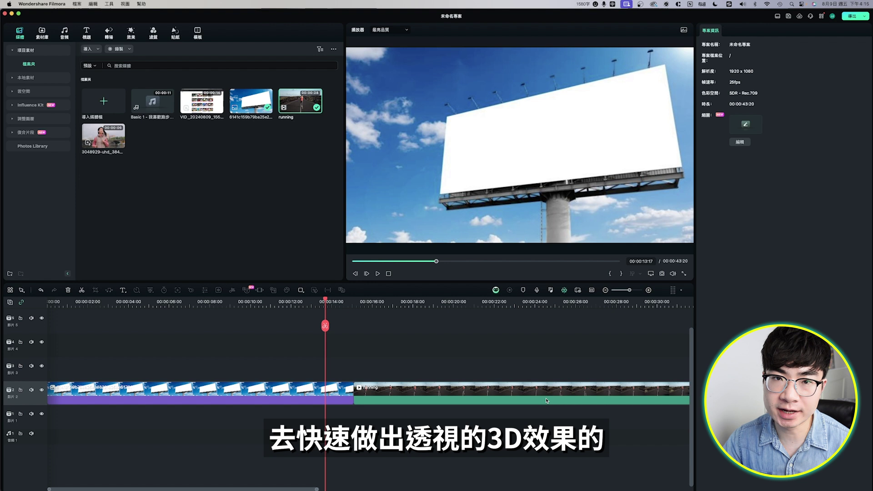
pyautogui.click(320, 306)
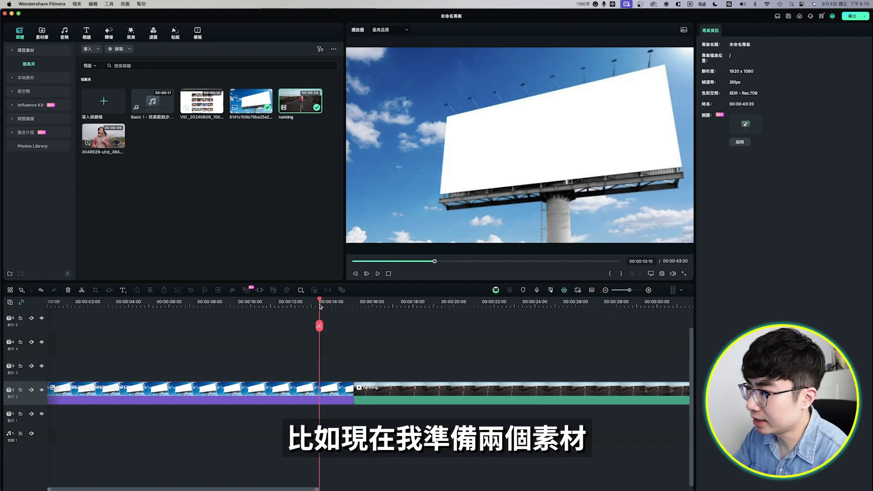
pyautogui.moveTo(380, 304)
pyautogui.mouseDown()
pyautogui.moveTo(452, 312)
pyautogui.moveTo(400, 314)
pyautogui.mouseUp()
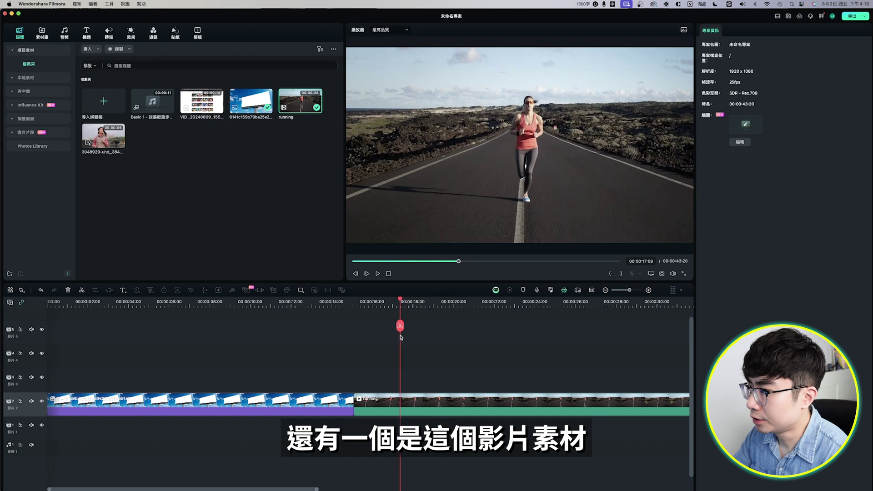
pyautogui.click(322, 302)
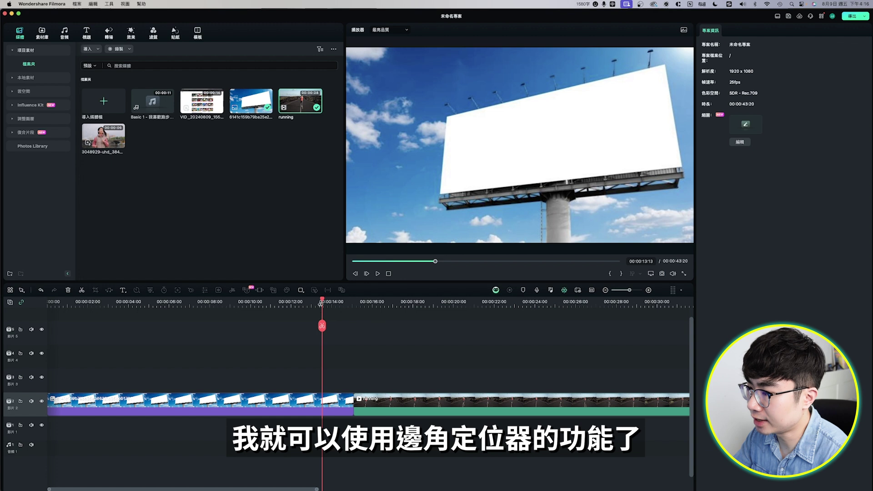
pyautogui.click(280, 303)
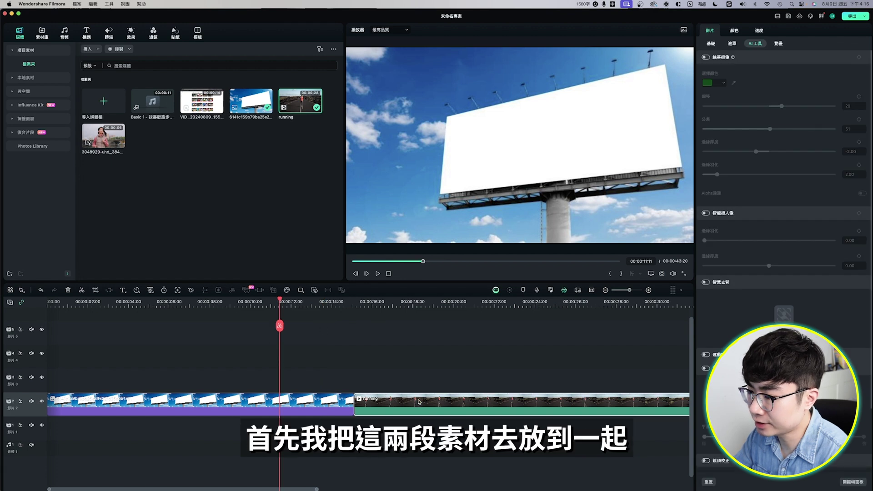
# - Move the running clip to track 3 above the billboard and lower its opacity to 56
pyautogui.moveTo(419, 402); pyautogui.dragTo(112, 378)
pyautogui.scroll(3, 240, 346)
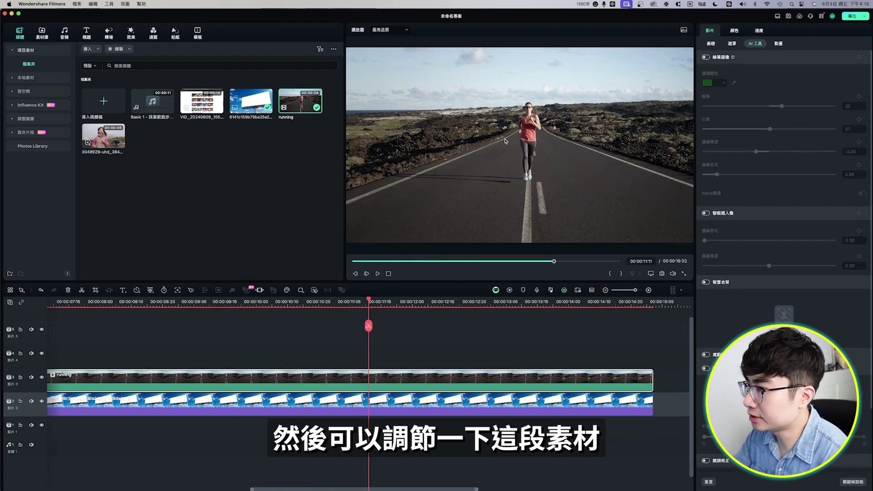
pyautogui.click(712, 44)
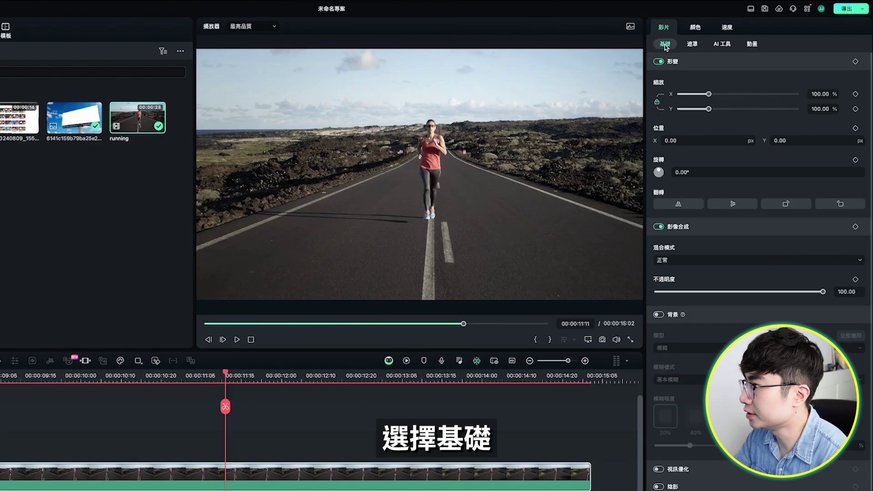
pyautogui.scroll(-3, 675, 222)
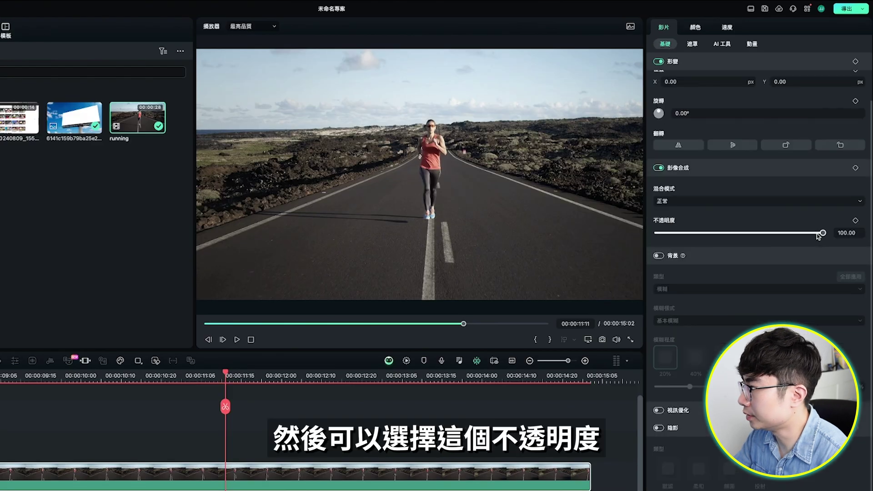
pyautogui.moveTo(822, 233); pyautogui.dragTo(755, 233)
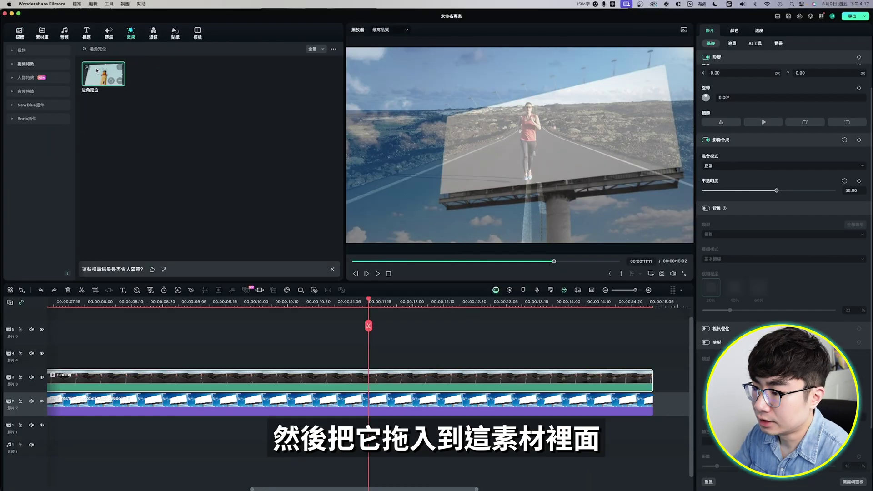
# - Apply the 邊角定位 corner-pin effect to the running clip and view its settings
pyautogui.moveTo(103, 73); pyautogui.dragTo(360, 382)
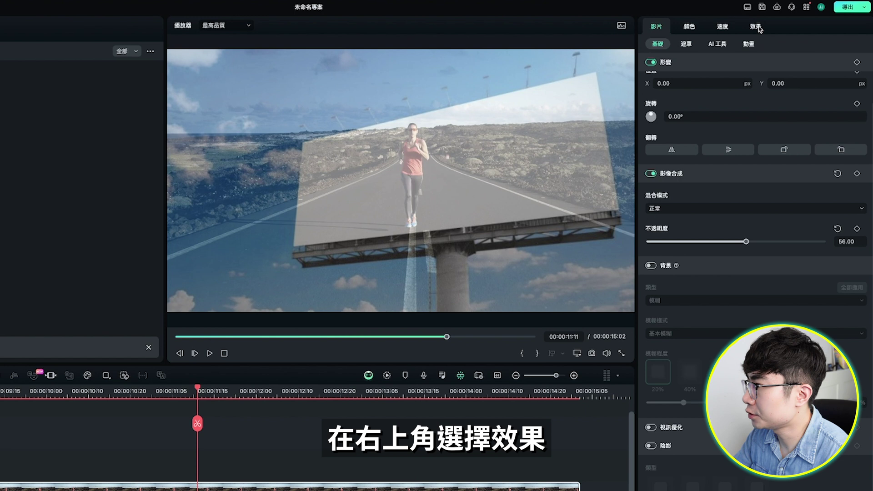
pyautogui.click(756, 26)
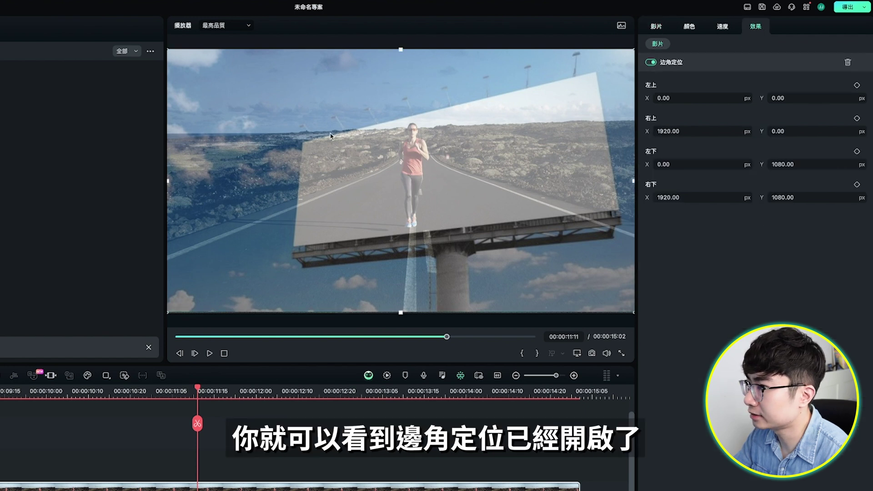
pyautogui.click(575, 87)
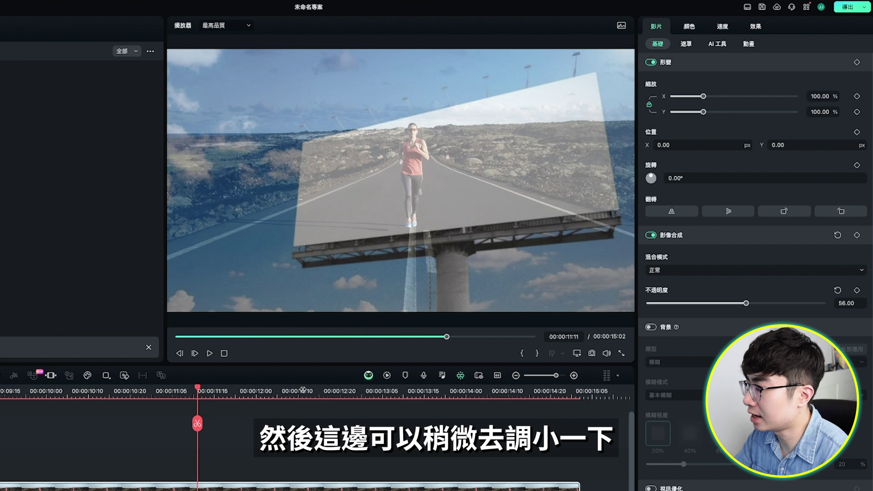
pyautogui.click(756, 26)
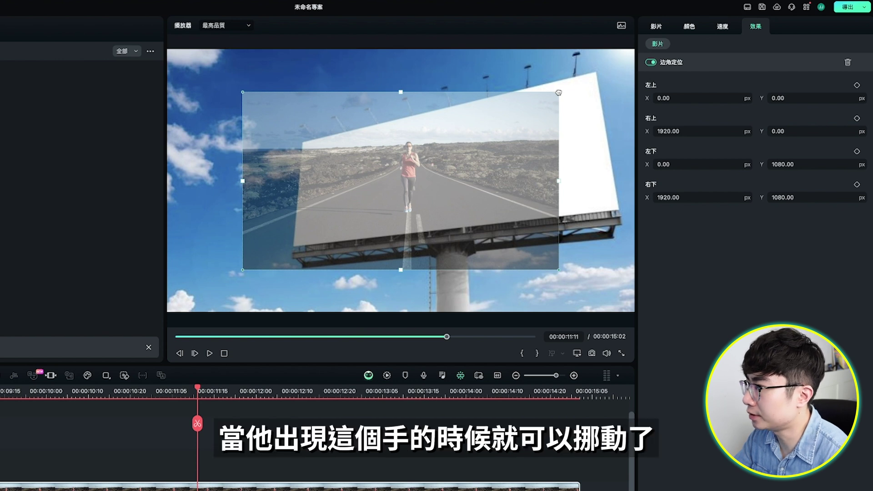
# - Pin the overlay's four corners to the billboard's corners and restore opacity to 100
pyautogui.moveTo(558, 92); pyautogui.dragTo(595, 72)
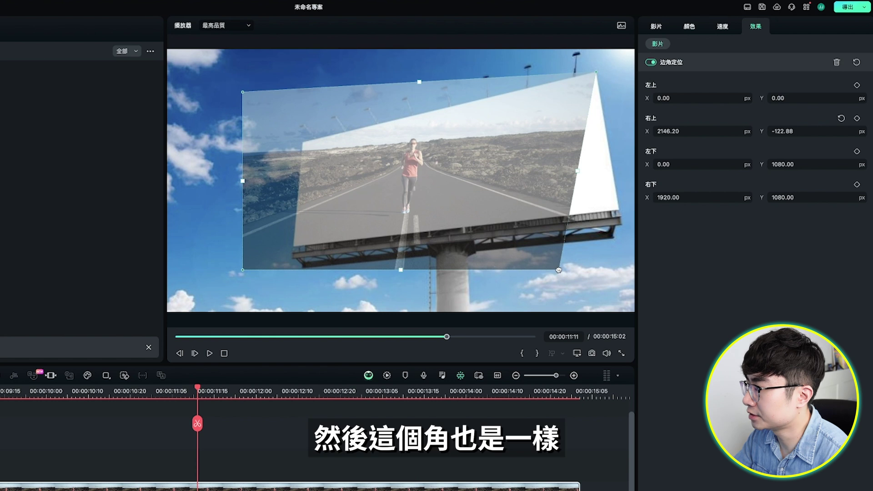
pyautogui.moveTo(558, 270); pyautogui.dragTo(618, 209)
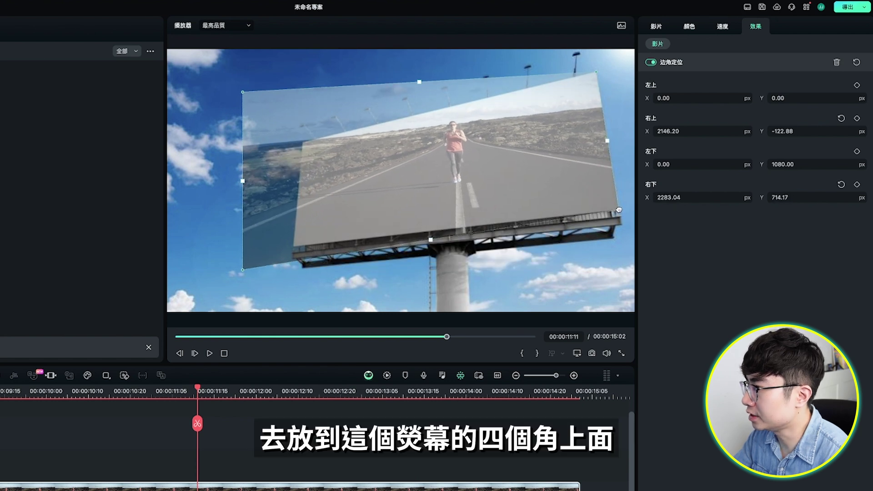
pyautogui.moveTo(242, 92); pyautogui.dragTo(304, 142)
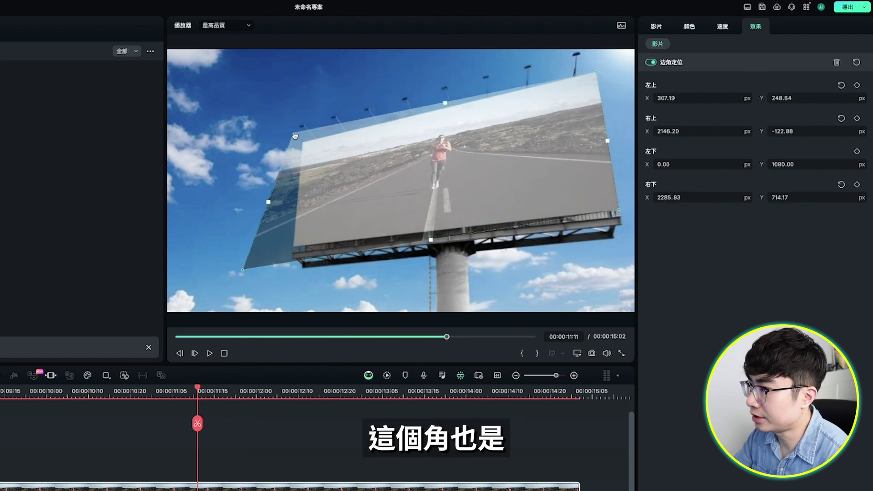
pyautogui.moveTo(243, 269); pyautogui.dragTo(294, 246)
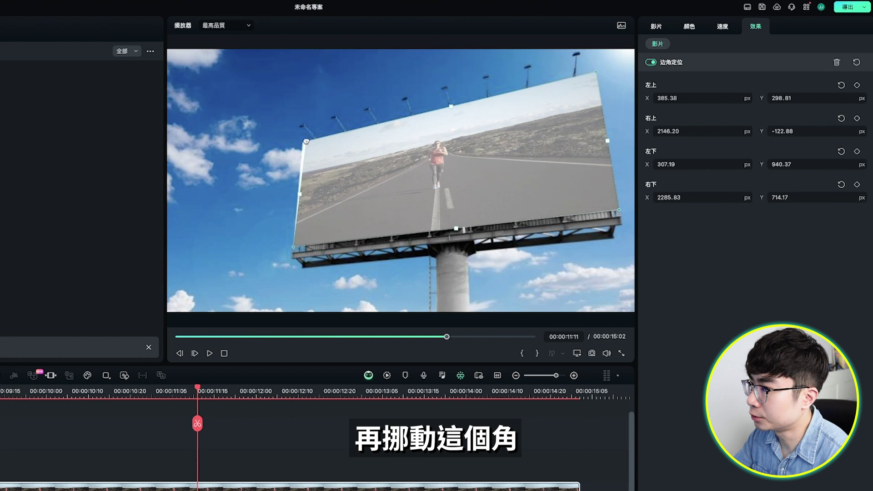
pyautogui.moveTo(305, 141); pyautogui.dragTo(302, 141)
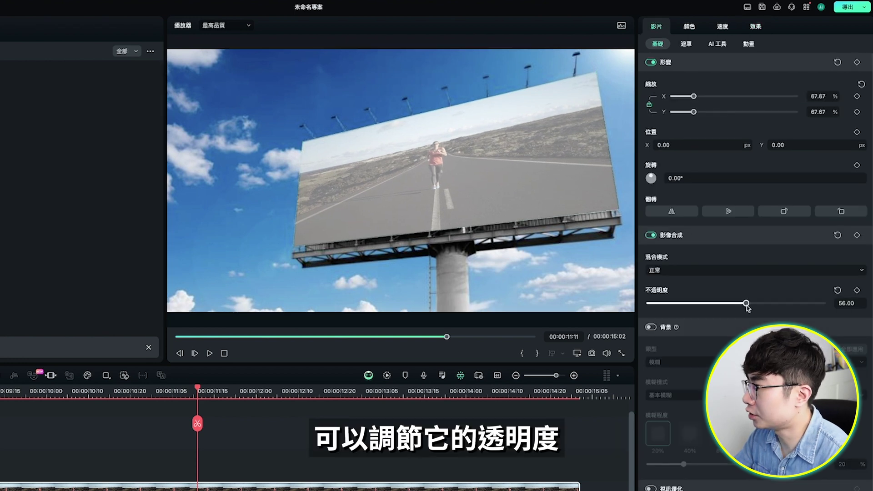
pyautogui.moveTo(746, 303); pyautogui.dragTo(835, 304)
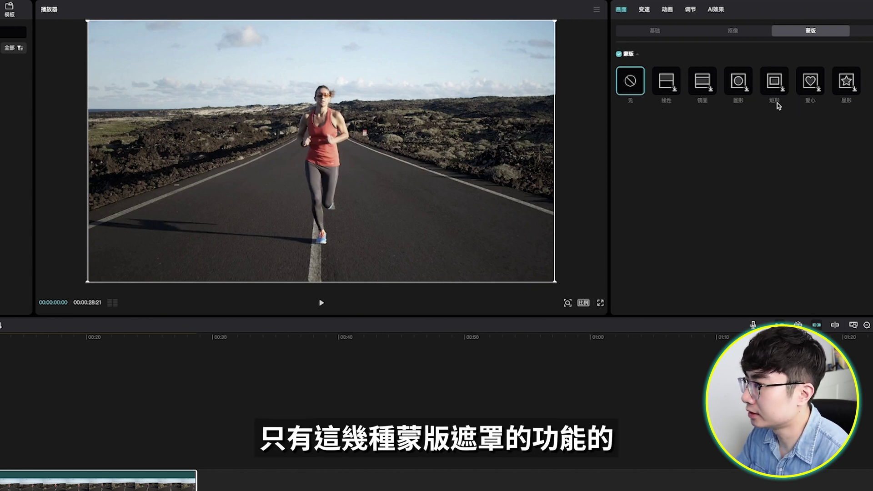
# - Try Linear, Mirror, Circle, Rectangle and Heart masks on the running clip, ending on Star
pyautogui.click(671, 82)
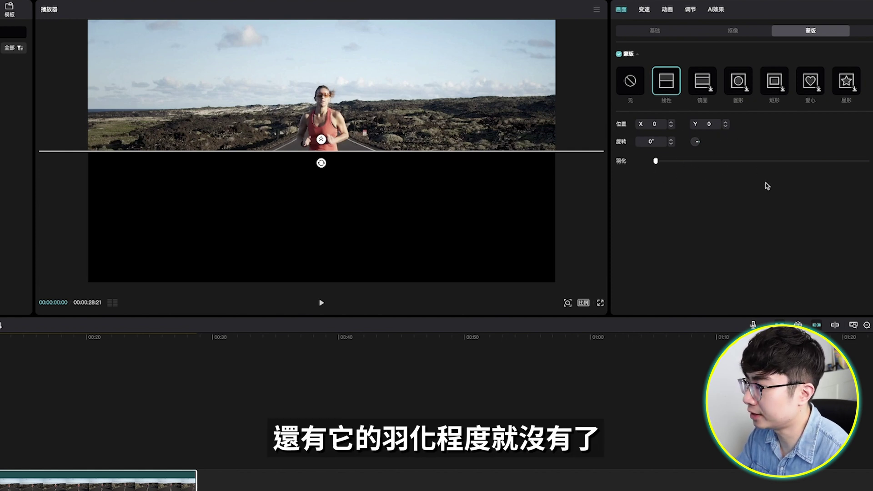
pyautogui.click(705, 83)
pyautogui.click(738, 81)
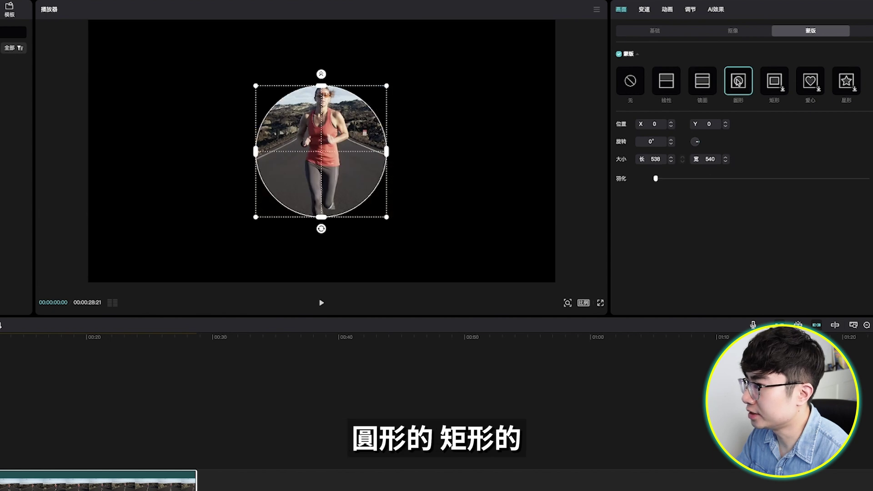
pyautogui.click(771, 81)
pyautogui.click(817, 81)
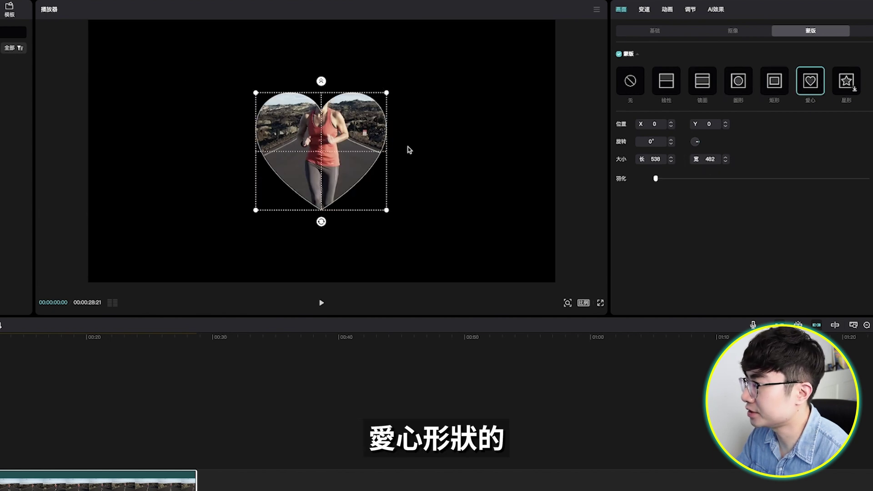
pyautogui.click(841, 85)
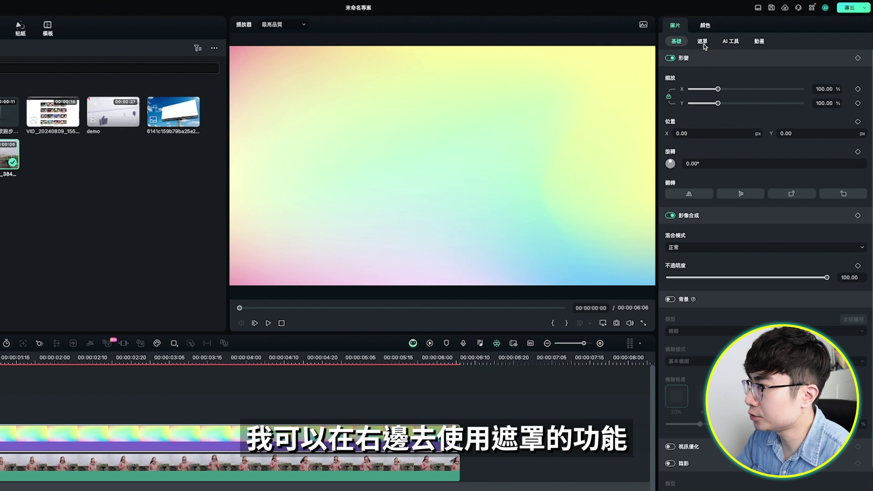
# - Apply a Rectangle mask to the gradient clip at 69% scale, 62% width and 40% height
pyautogui.click(704, 41)
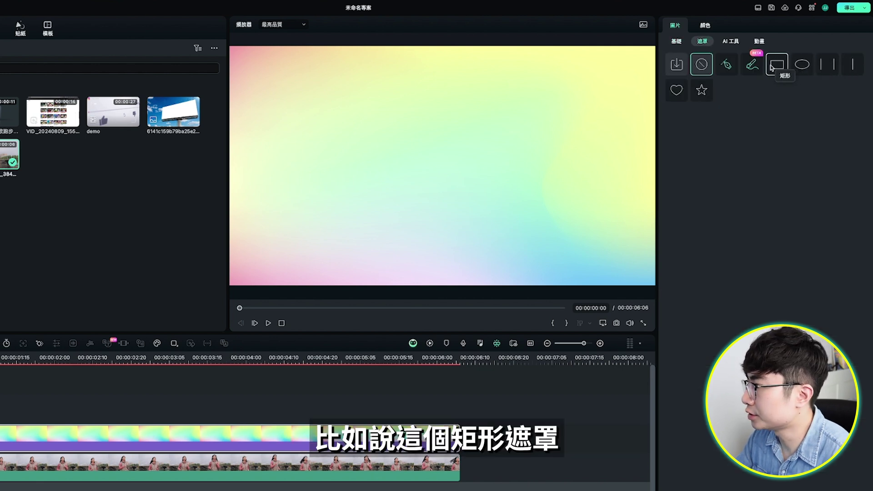
pyautogui.click(775, 68)
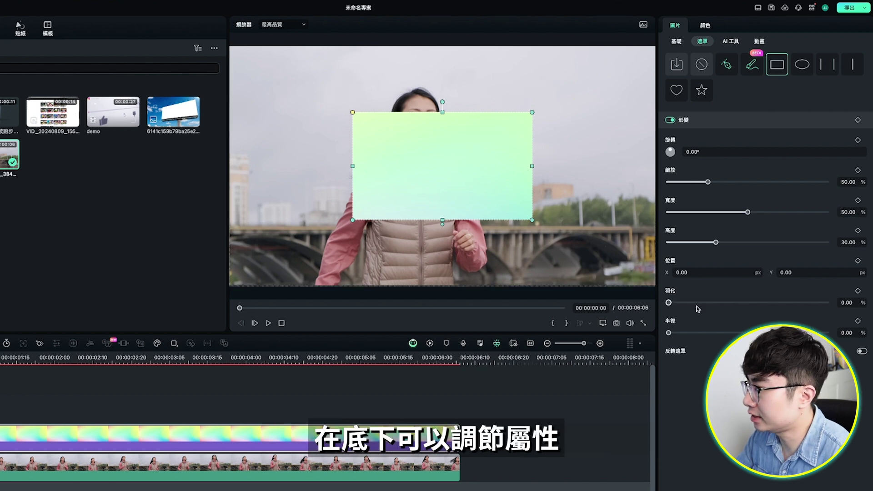
pyautogui.moveTo(708, 182)
pyautogui.mouseDown()
pyautogui.moveTo(749, 180)
pyautogui.moveTo(723, 182)
pyautogui.mouseUp()
pyautogui.moveTo(748, 212)
pyautogui.mouseDown()
pyautogui.moveTo(789, 210)
pyautogui.moveTo(766, 212)
pyautogui.mouseUp()
pyautogui.moveTo(716, 242); pyautogui.dragTo(733, 243)
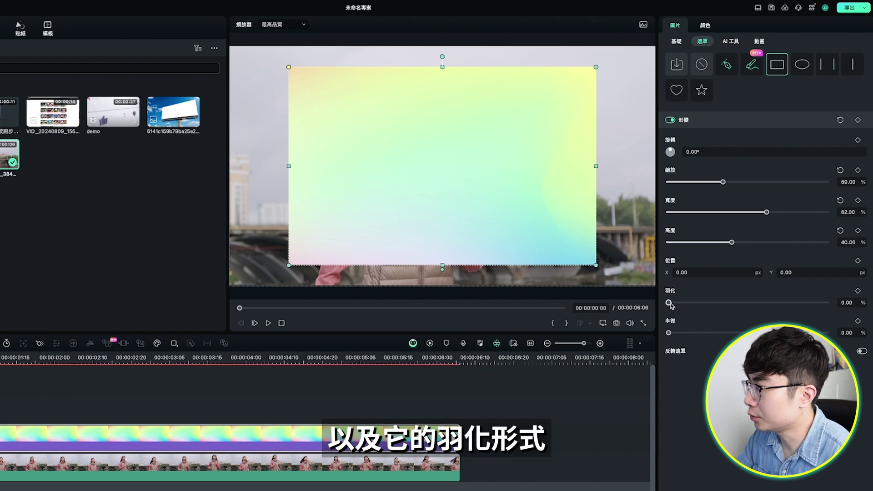
# - Try feathering and rounded corners on the rectangle mask, then invert it to frame the runner
pyautogui.moveTo(668, 303)
pyautogui.mouseDown()
pyautogui.moveTo(693, 303)
pyautogui.moveTo(669, 303)
pyautogui.mouseUp()
pyautogui.moveTo(669, 332)
pyautogui.mouseDown()
pyautogui.moveTo(681, 333)
pyautogui.moveTo(669, 333)
pyautogui.mouseUp()
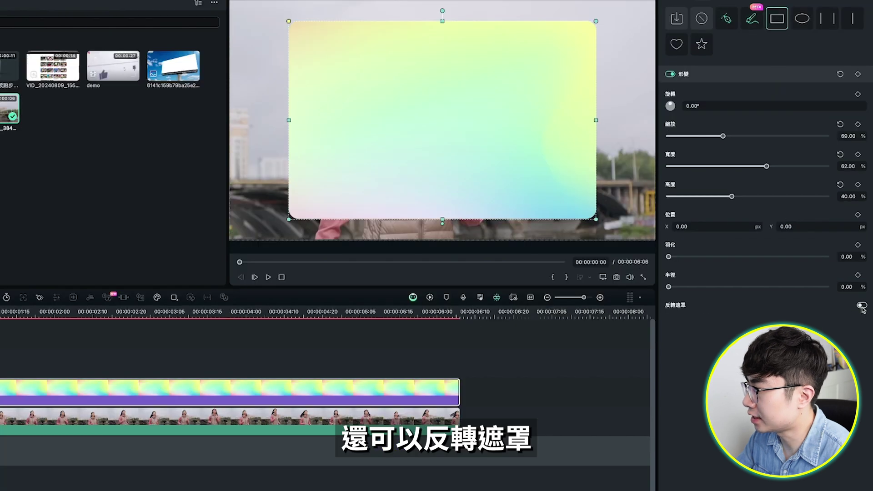
pyautogui.click(861, 306)
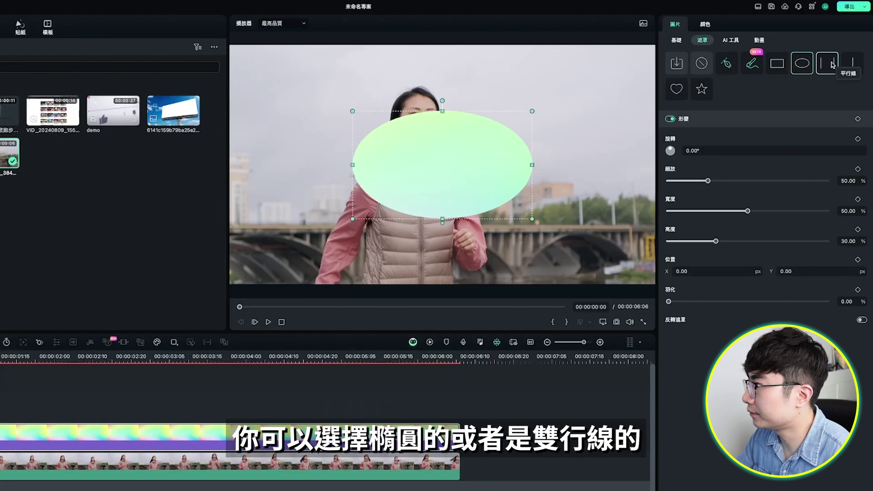
# - Preview the Parallel Lines, Single Line, Heart and Star masks, then remove the mask
pyautogui.click(828, 63)
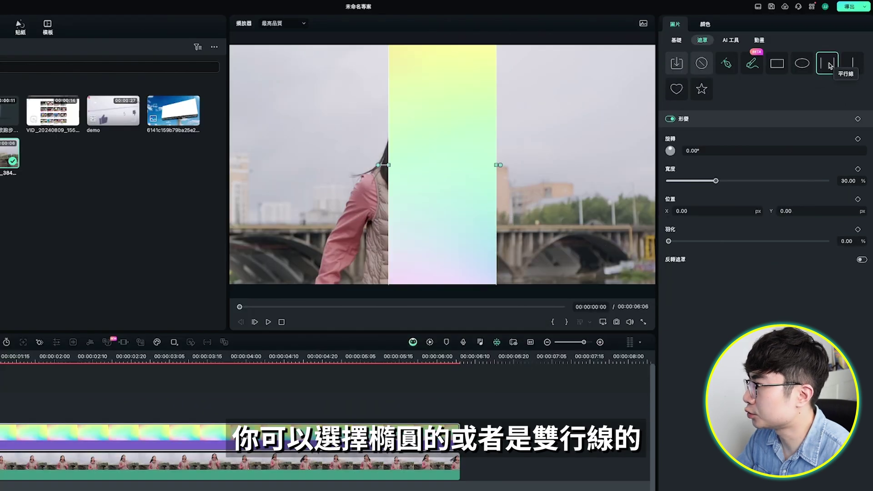
pyautogui.click(850, 63)
pyautogui.click(676, 91)
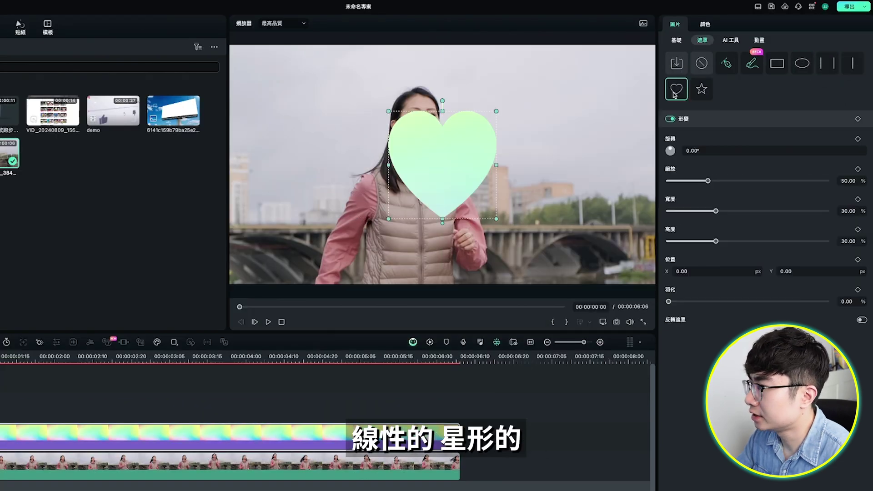
pyautogui.click(702, 88)
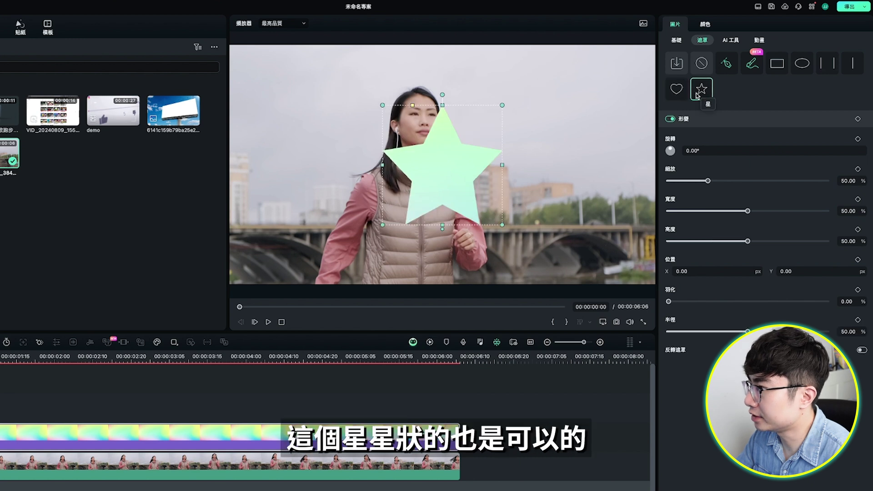
pyautogui.click(702, 63)
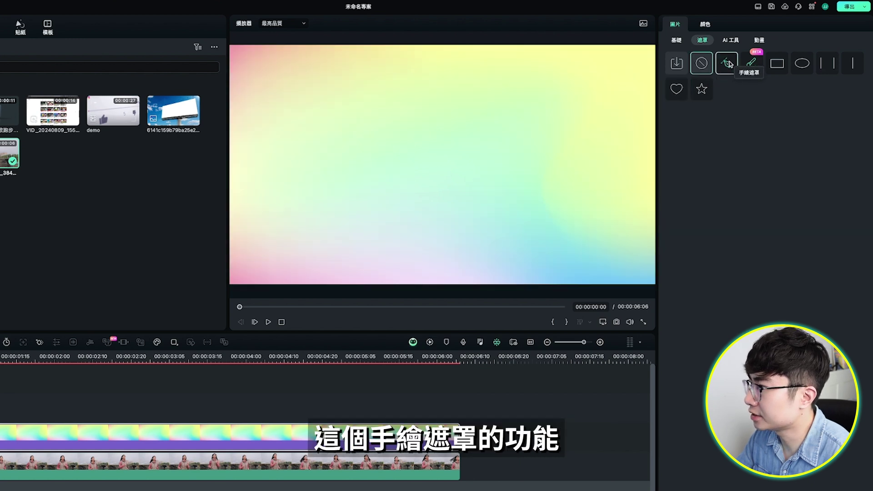
# - Draw a polygon mask over the woman, reposition it, expand it to 40.21 and feather it
pyautogui.click(727, 64)
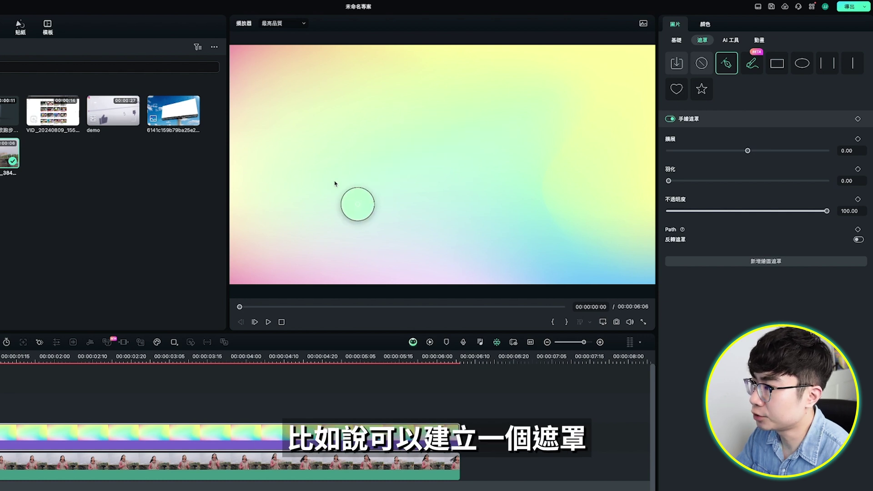
pyautogui.moveTo(339, 180); pyautogui.dragTo(368, 210)
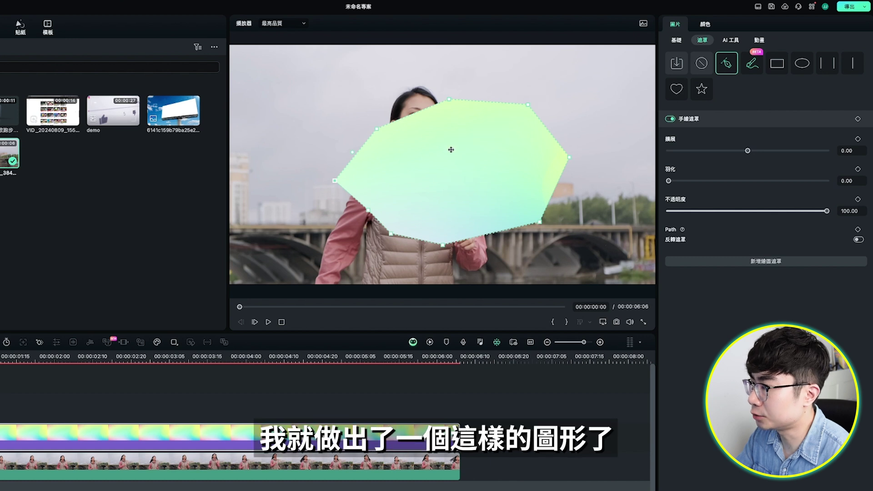
pyautogui.moveTo(476, 156); pyautogui.dragTo(422, 142)
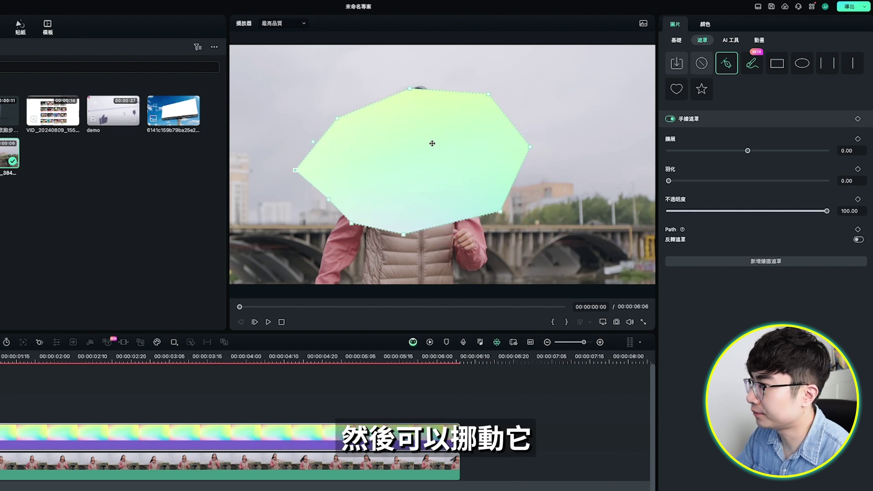
pyautogui.moveTo(748, 151); pyautogui.dragTo(763, 151)
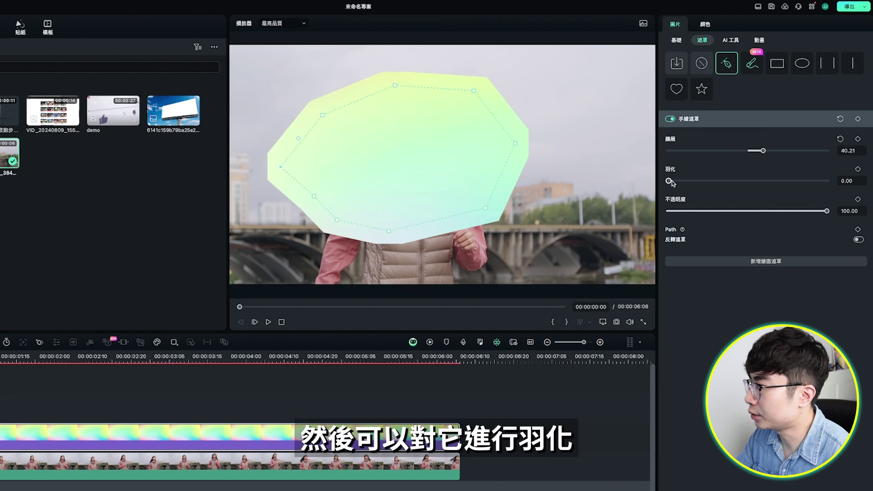
pyautogui.moveTo(669, 181); pyautogui.dragTo(698, 181)
pyautogui.moveTo(827, 211)
pyautogui.mouseDown()
pyautogui.moveTo(766, 211)
pyautogui.moveTo(867, 241)
pyautogui.mouseUp()
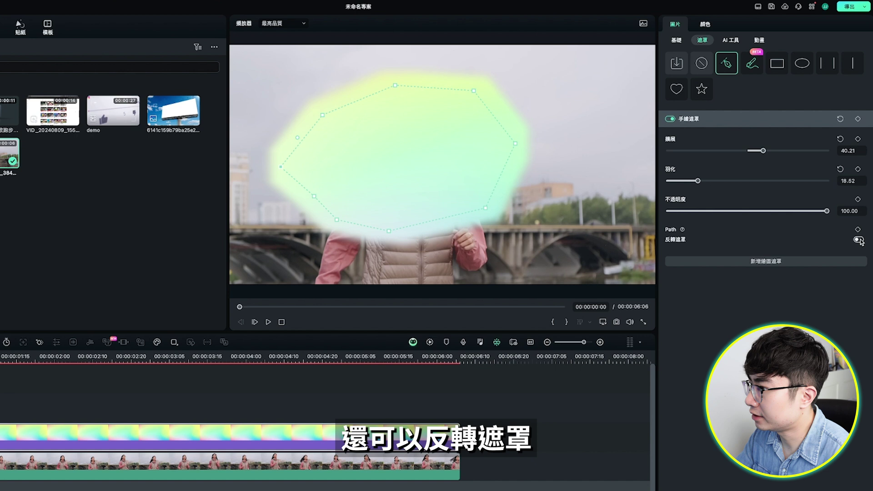
# - Invert the drawn mask, centre it on the woman, and set feather 28.84 and opacity 87.04
pyautogui.click(859, 240)
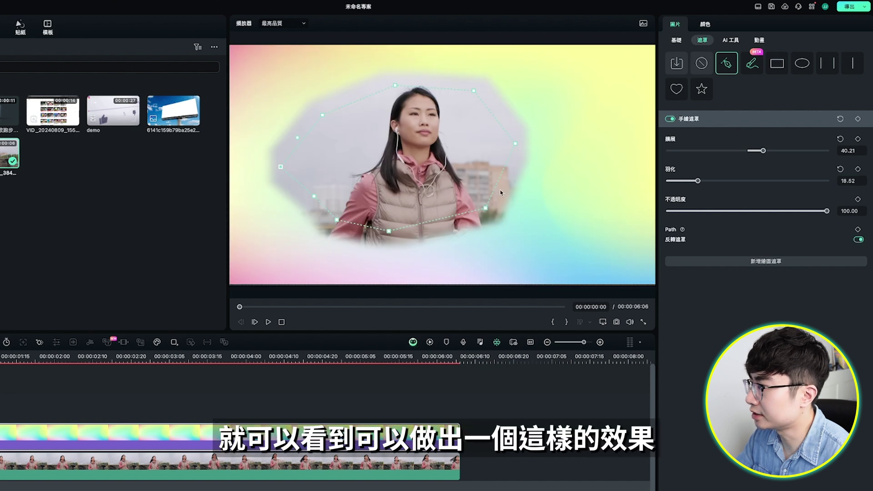
pyautogui.moveTo(394, 139); pyautogui.dragTo(411, 148)
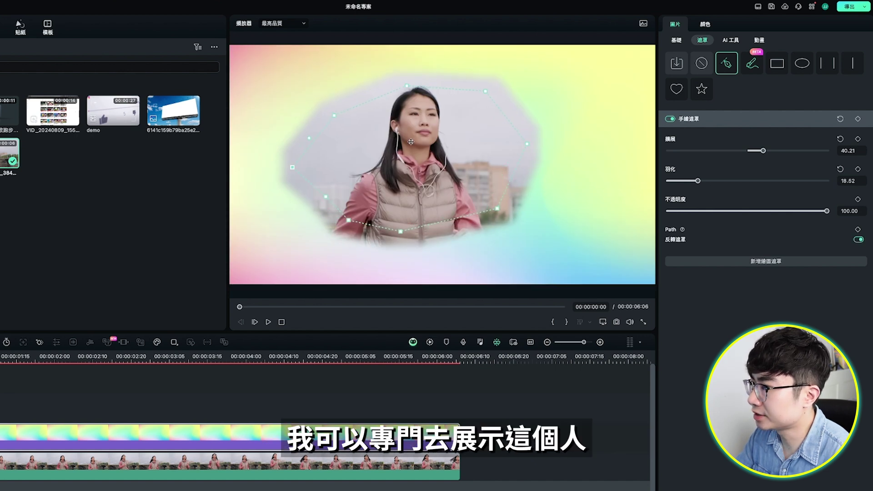
pyautogui.moveTo(700, 181); pyautogui.dragTo(715, 181)
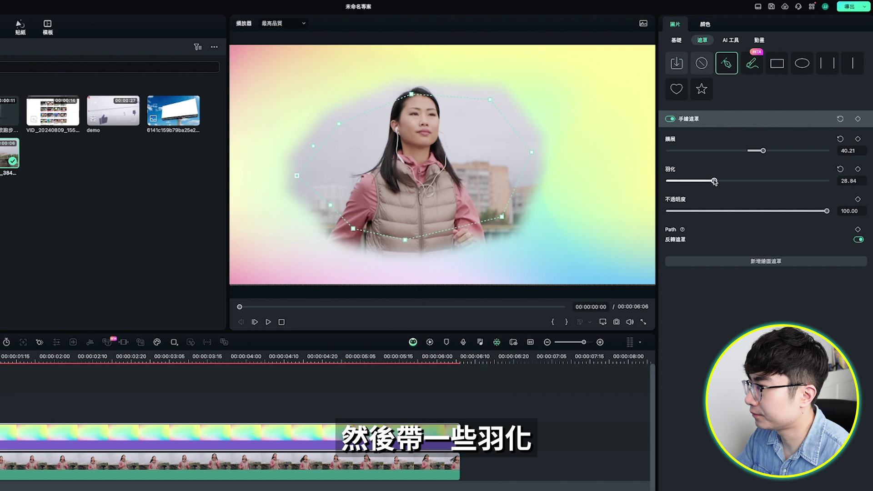
pyautogui.moveTo(827, 211); pyautogui.dragTo(807, 211)
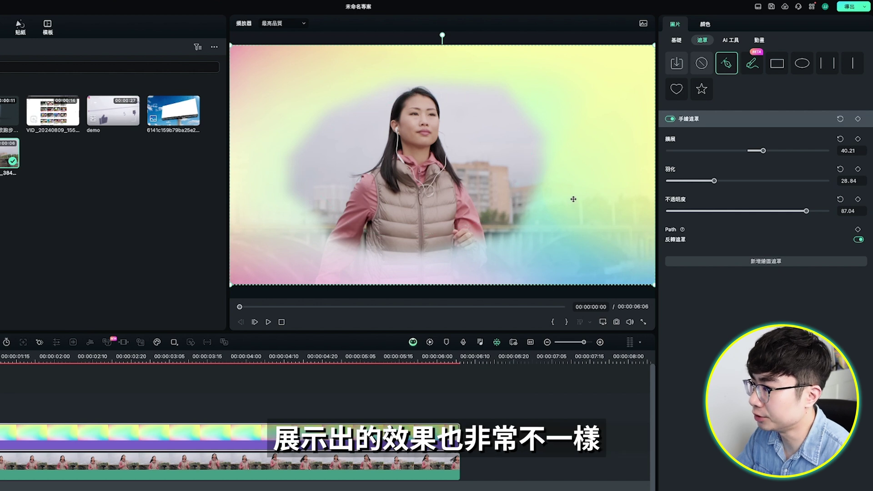
pyautogui.click(505, 289)
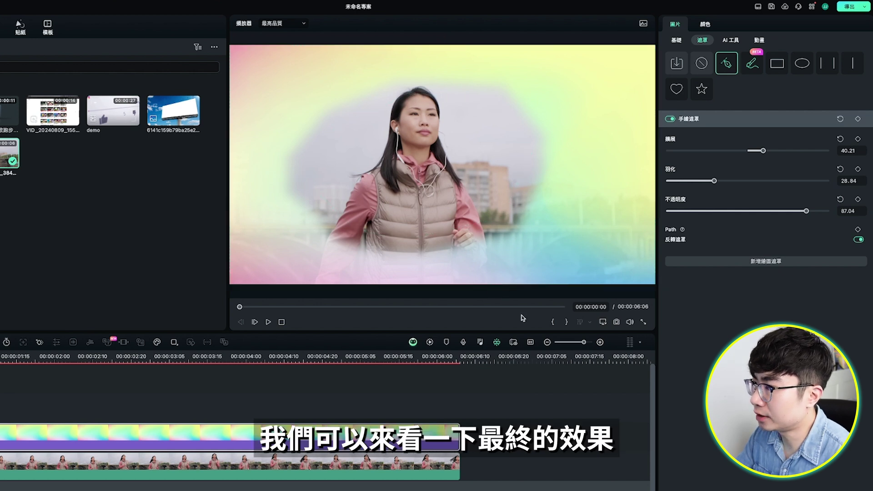
pyautogui.press('space')
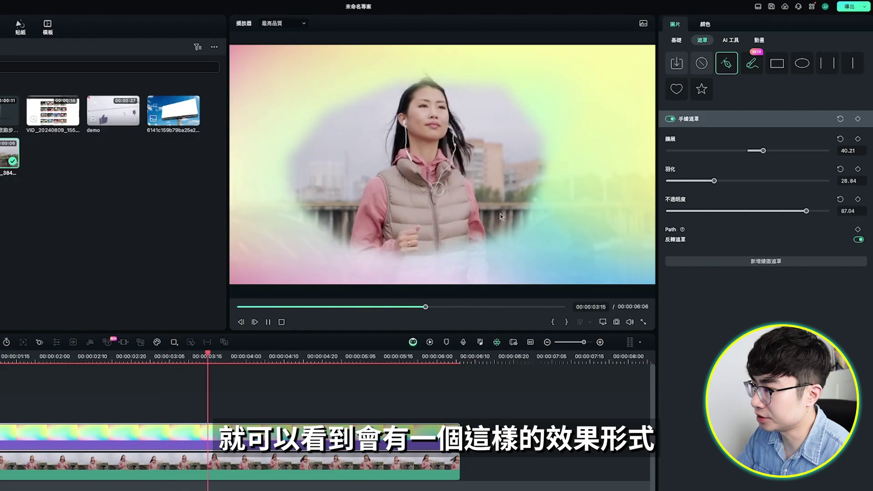